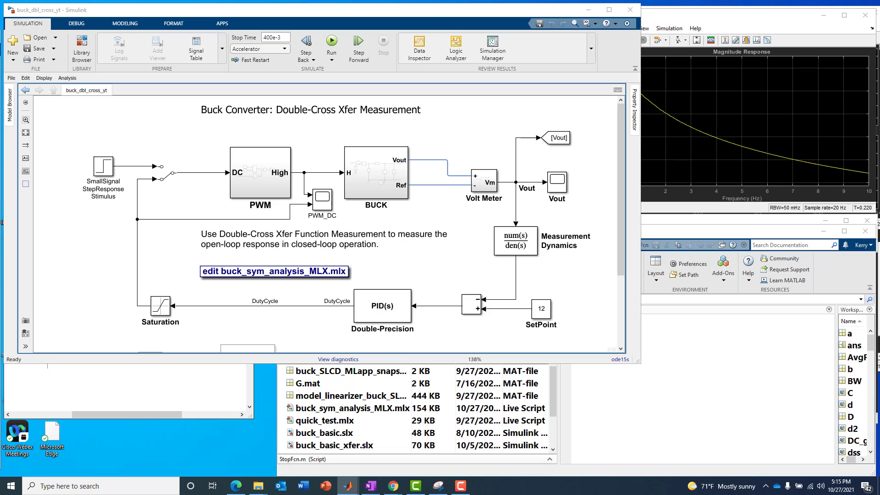
- Bring the dbl_xspec_xfer model forward and examine its title, the DUT block and the closed control loop around it
drag(1, 91, 268, 21)
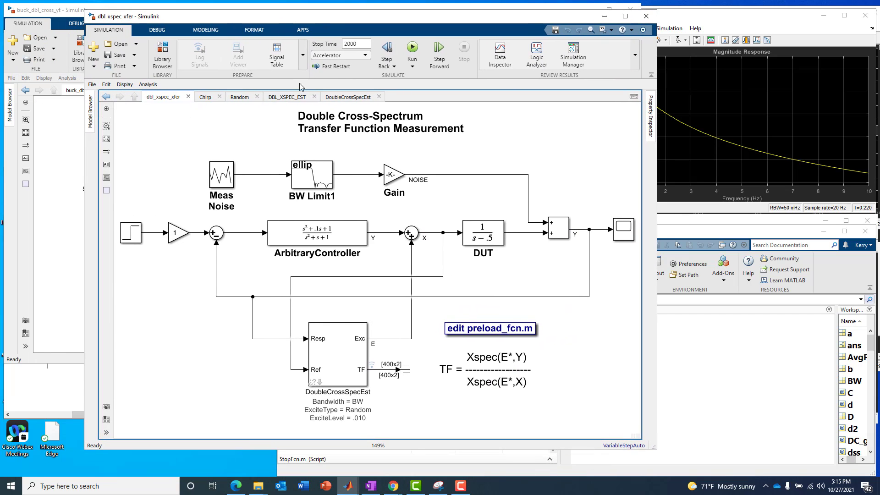
click(321, 133)
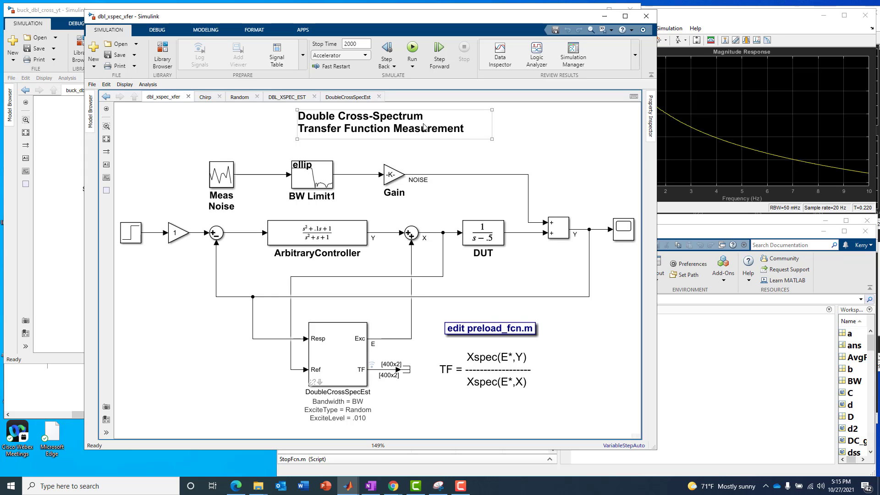
click(405, 144)
click(491, 238)
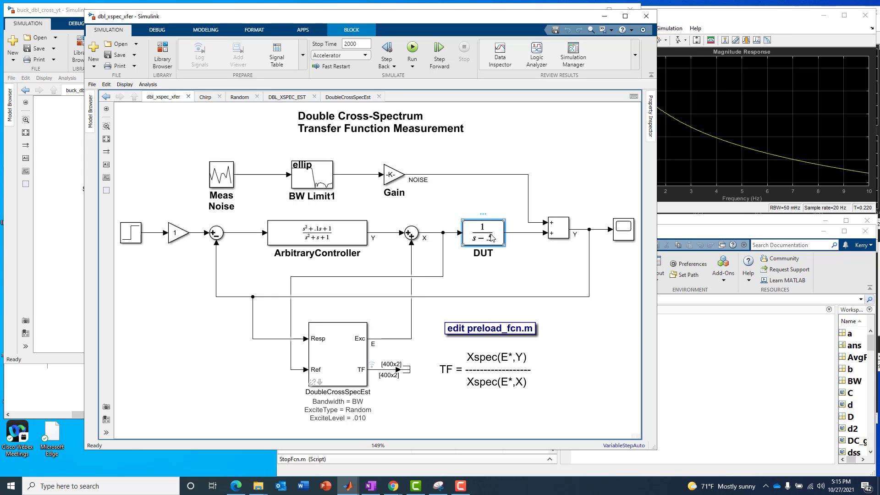
click(512, 268)
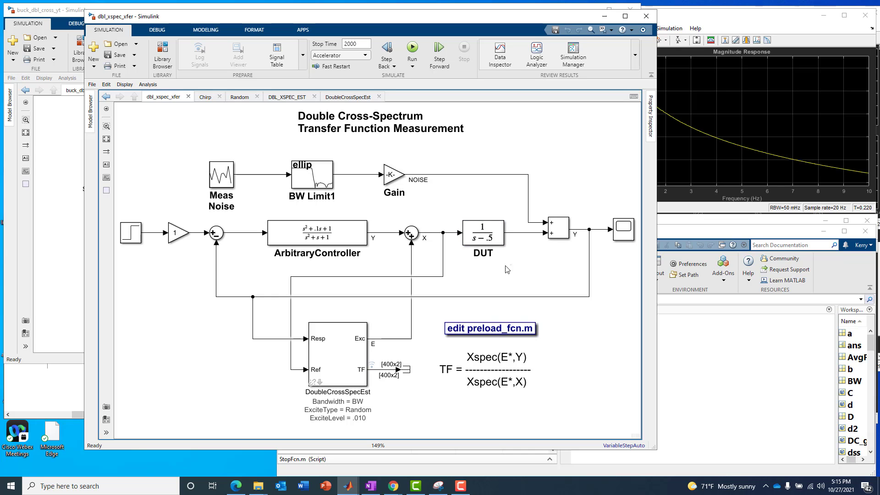
drag(133, 214, 592, 311)
click(601, 332)
- Trace the excitation, reference and response signals of the DoubleCrossSpecEst block and examine the TF cross-spectrum formula
click(411, 292)
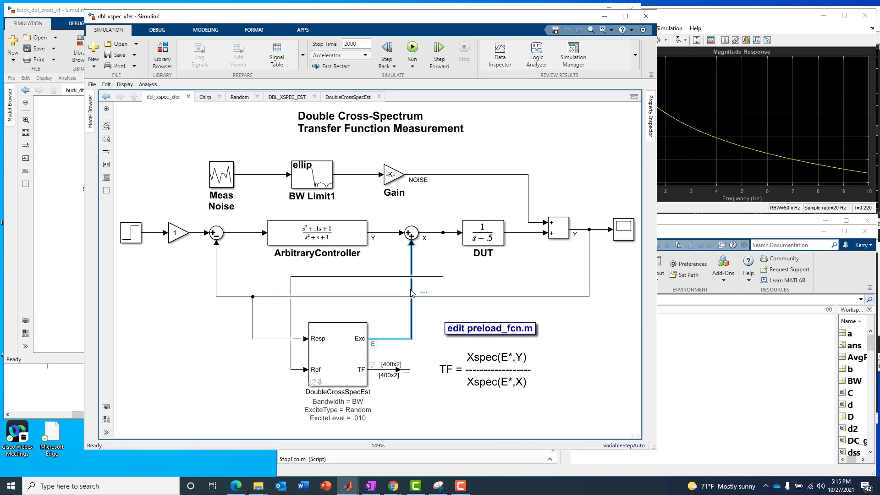
click(444, 248)
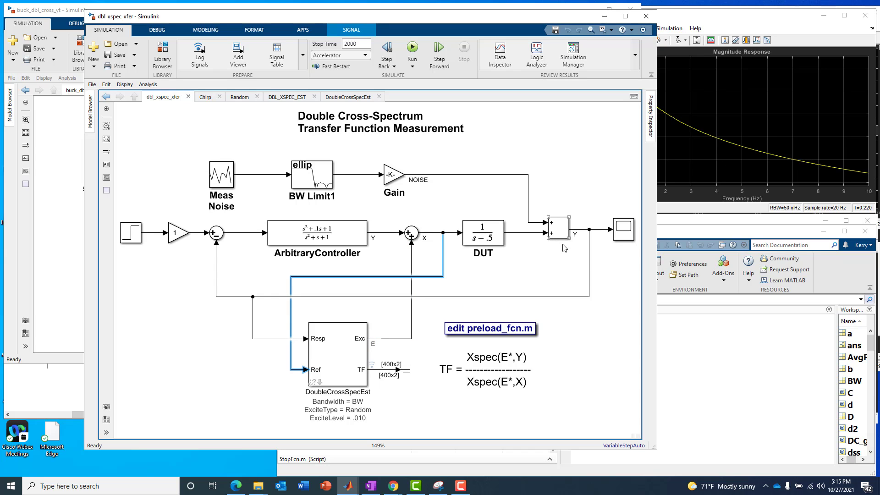
click(589, 275)
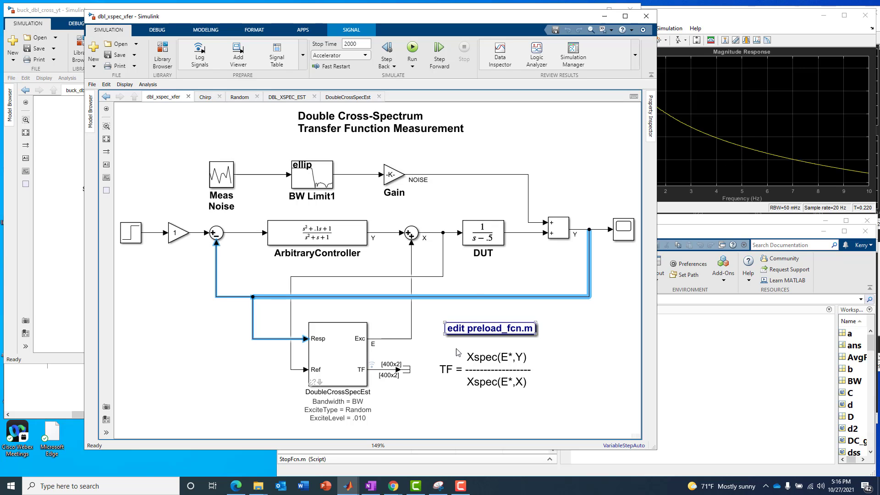
click(445, 415)
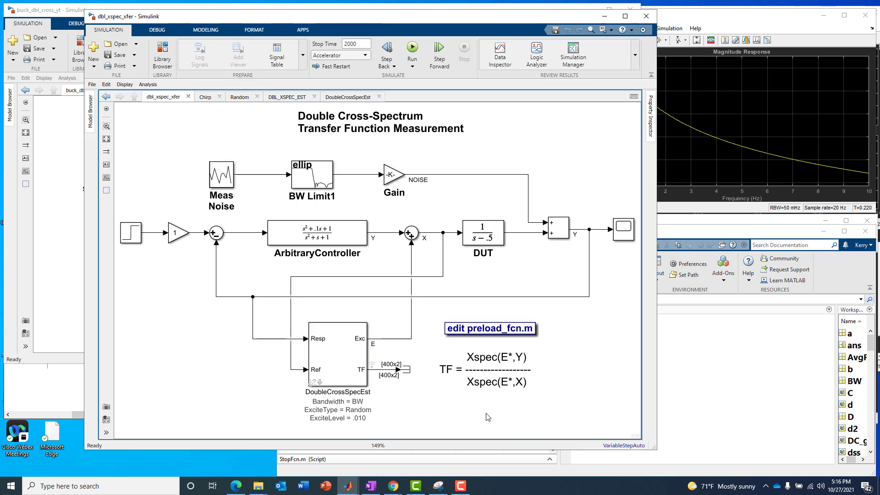
click(451, 385)
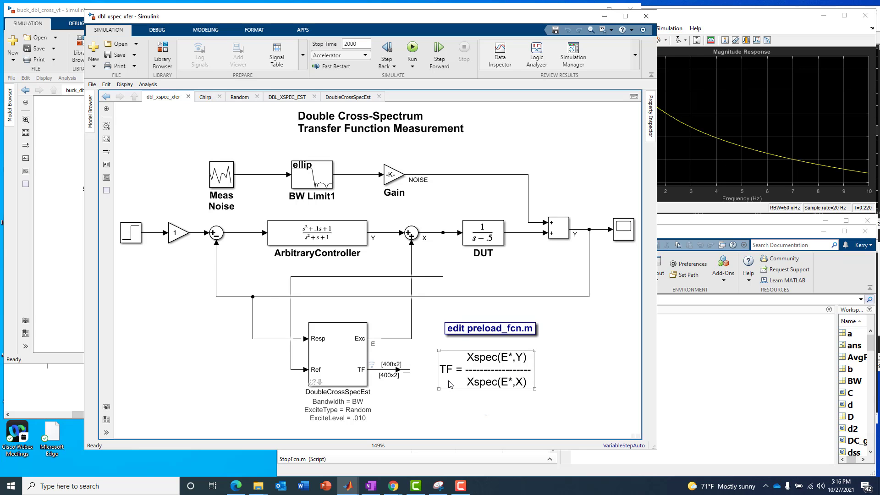
click(434, 348)
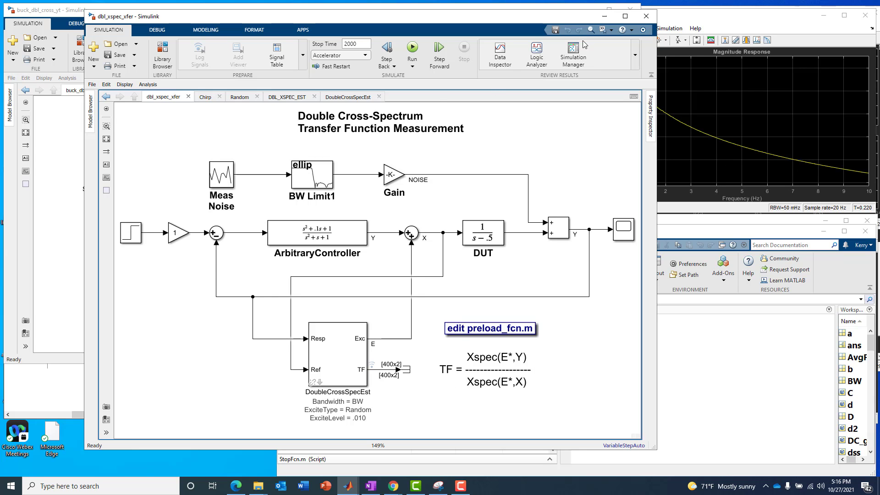
- Return to the buck_dbl_cross_yt model and open the BUCK subsystem to examine its L1, C1 and R1 output network
click(605, 18)
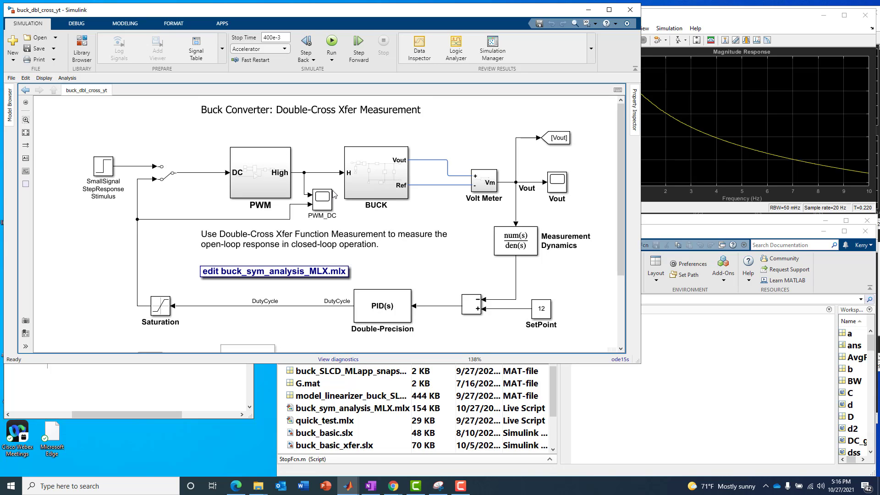
click(379, 177)
double_click(379, 177)
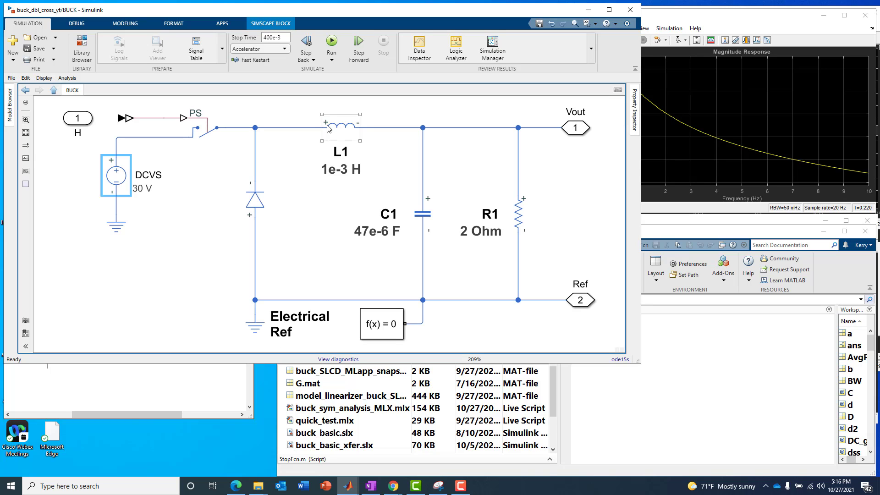
click(408, 206)
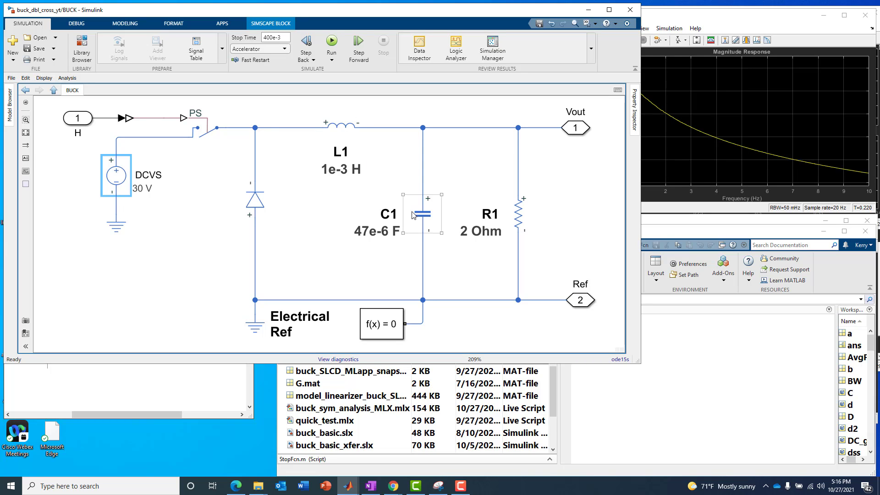
click(540, 214)
drag(298, 104, 558, 316)
click(548, 337)
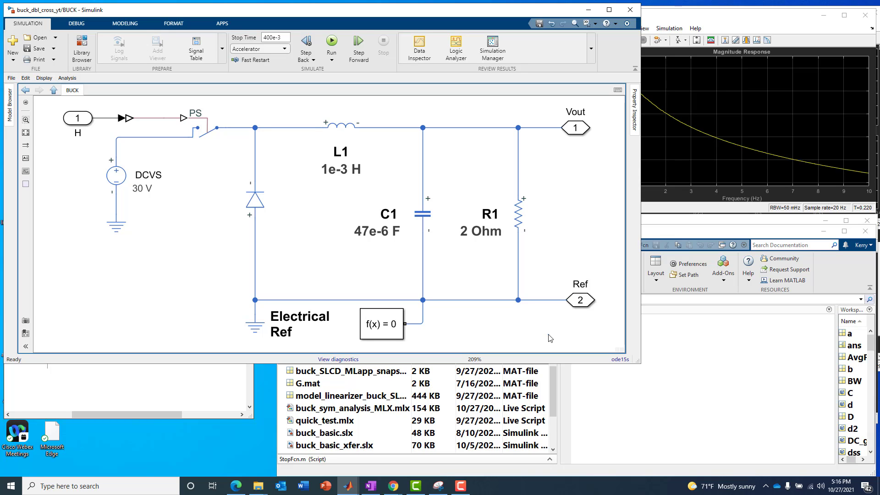
- Examine the switch, the diode and the DCVS voltage source on the input side of the buck circuit
click(151, 190)
click(212, 133)
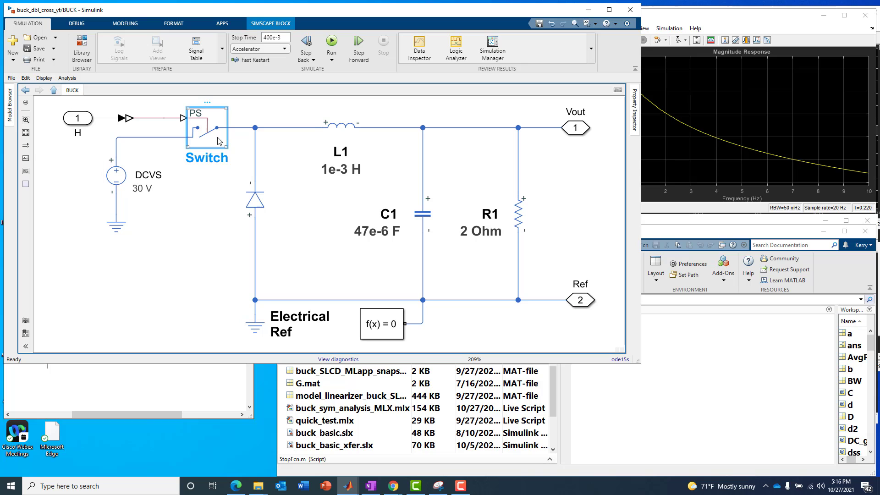
click(252, 193)
click(118, 181)
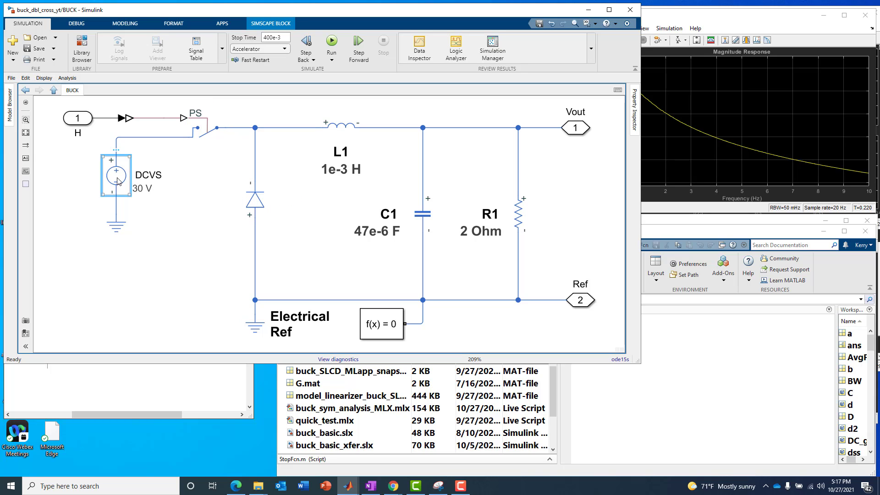
click(209, 342)
click(210, 139)
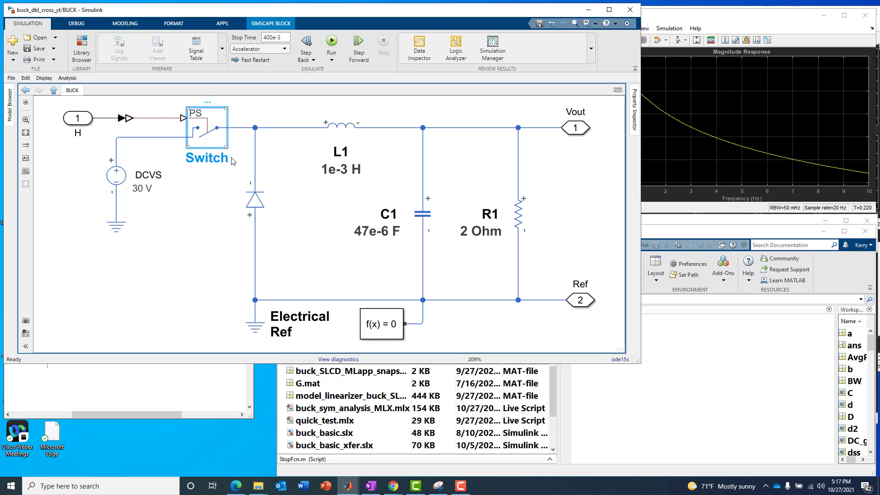
click(258, 206)
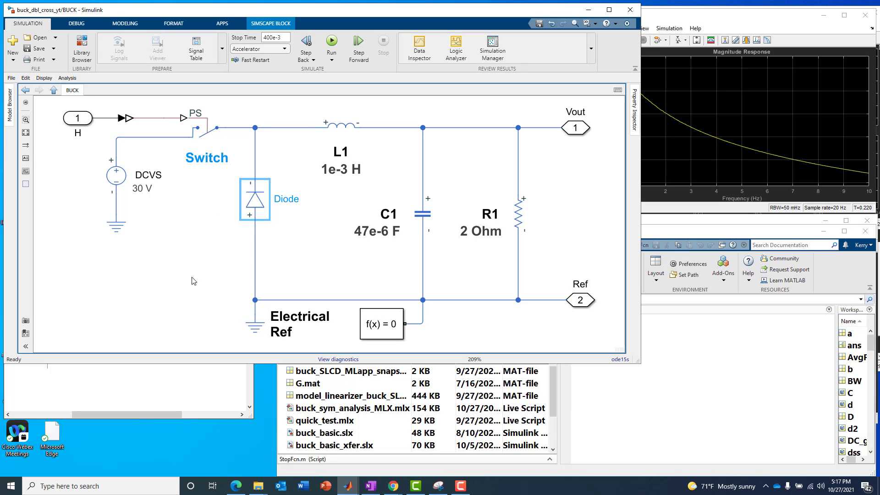
- Inspect the series resistance, parallel conductance and tolerance parameters of inductor L1, and close them without changes
click(339, 136)
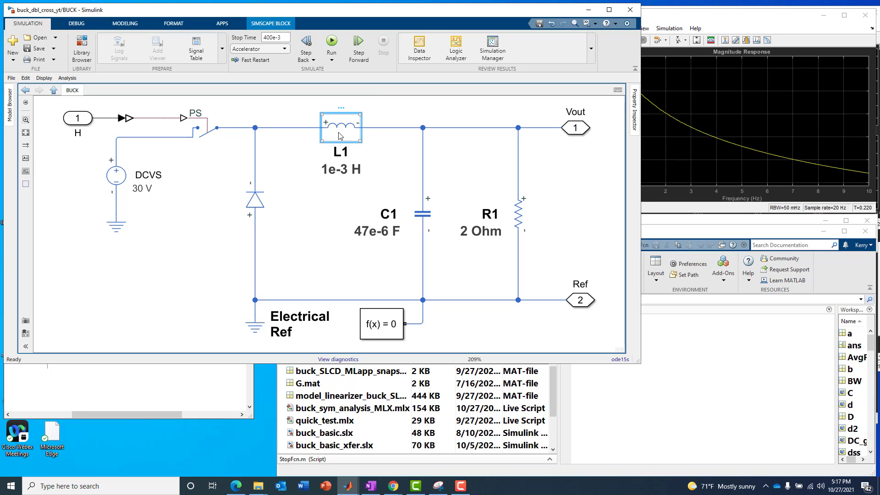
double_click(339, 135)
double_click(493, 167)
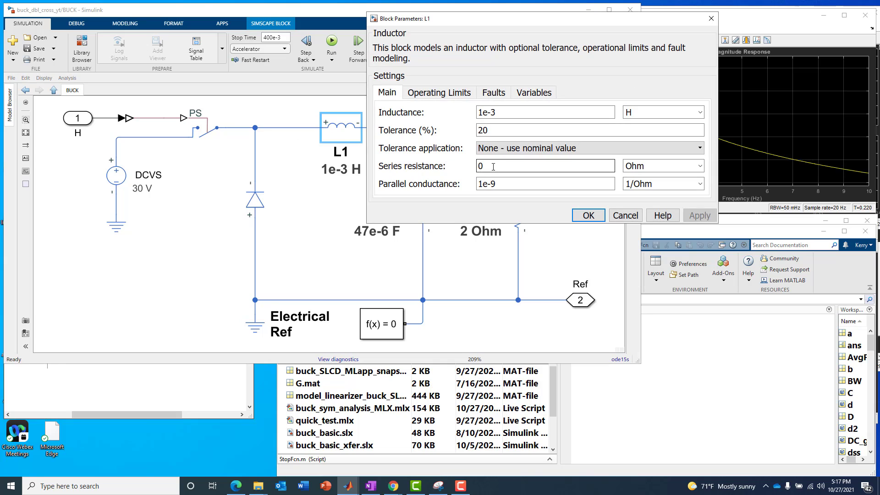
key(Tab)
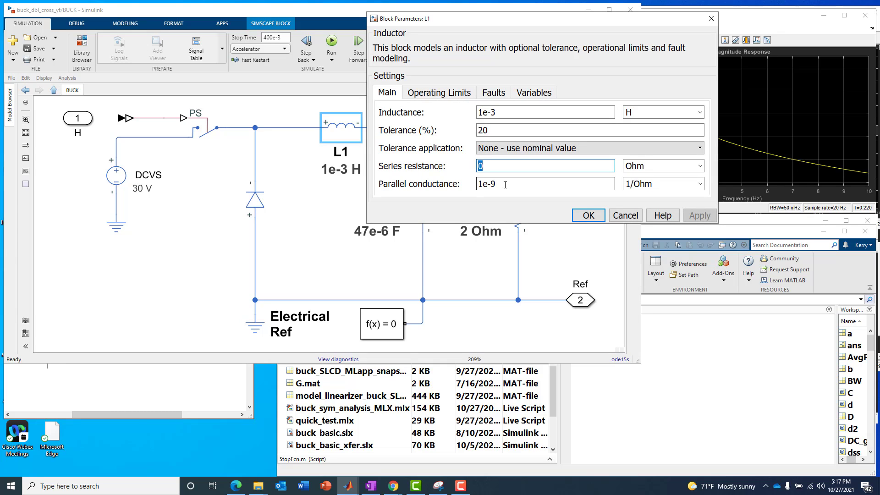
double_click(489, 129)
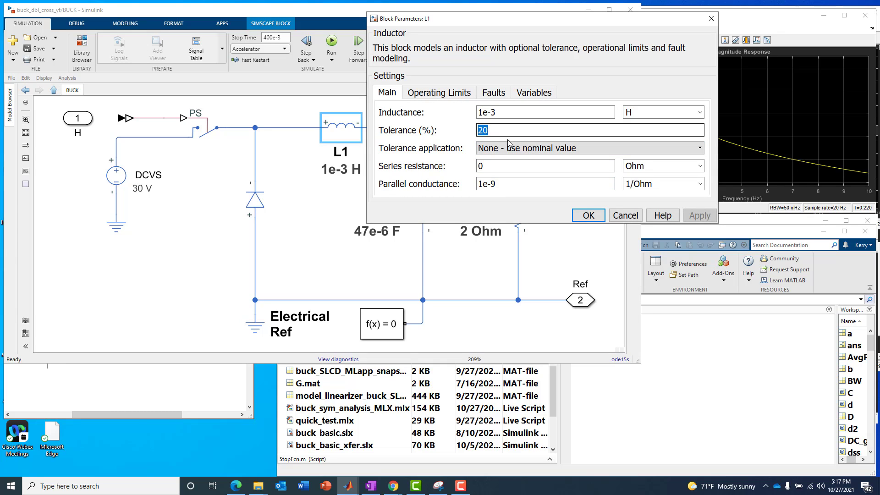
click(619, 217)
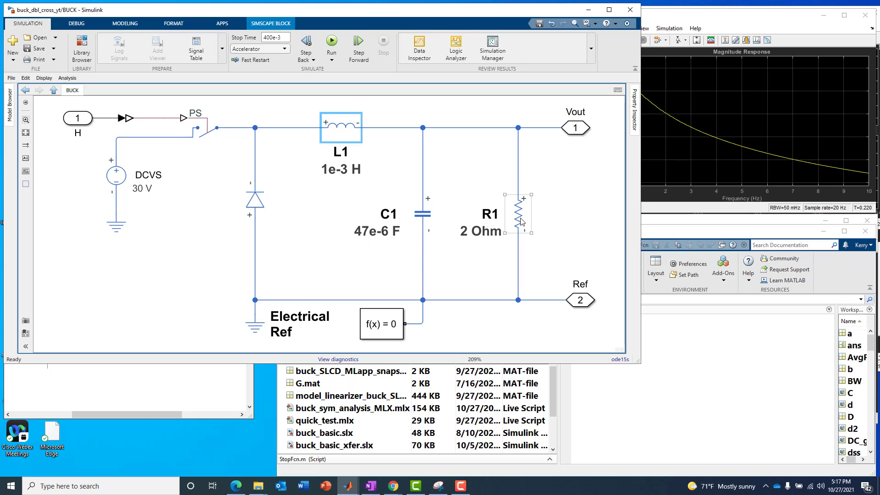
- Inspect the parameters of capacitor C1, including its capacitance model options, and close them without changes
double_click(430, 218)
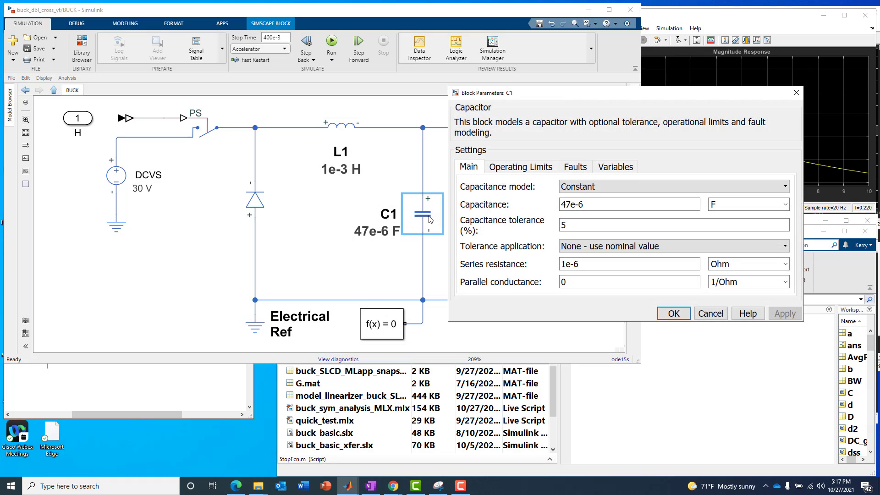
click(573, 187)
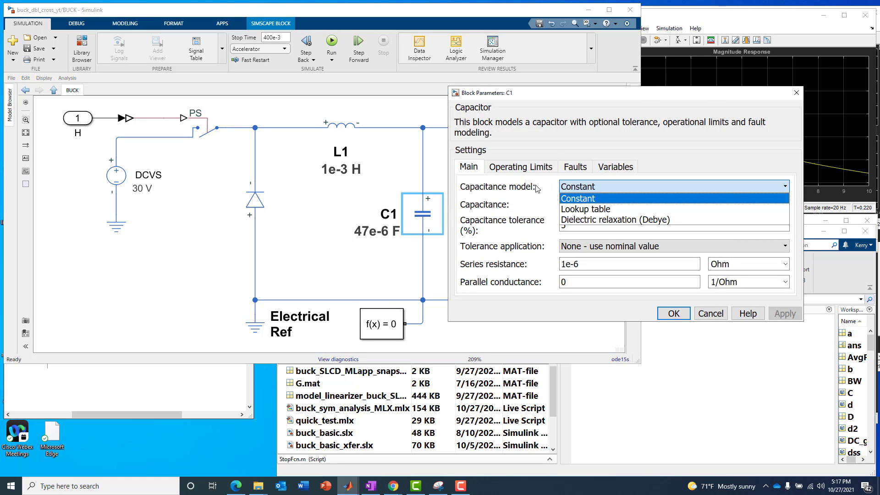
click(512, 184)
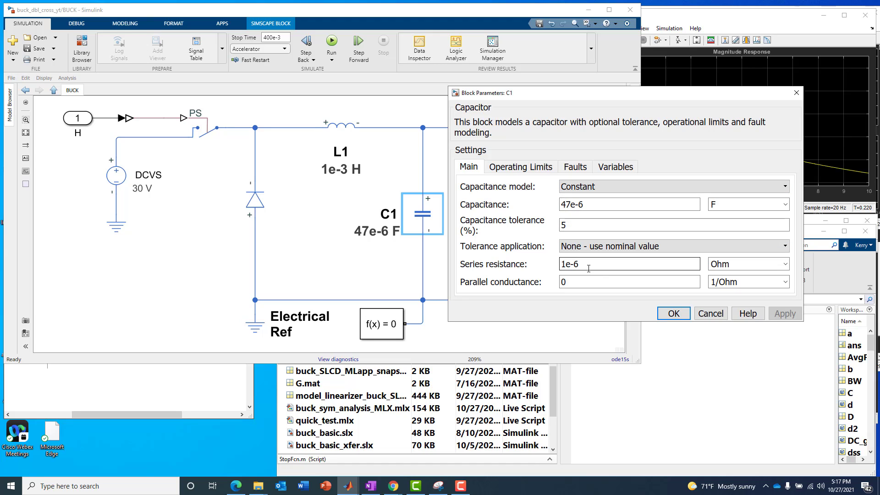
click(708, 314)
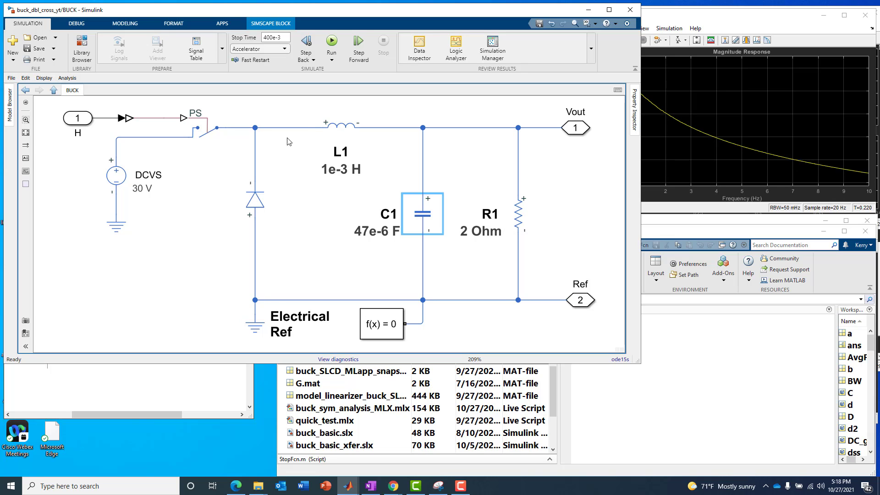
- Examine capacitor C1 and the signal from input port H that drives the switch
click(435, 221)
click(103, 119)
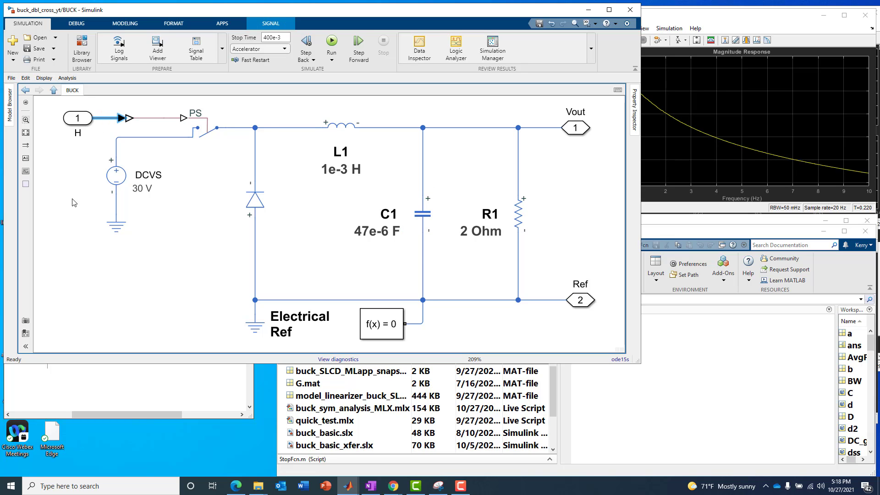
click(68, 215)
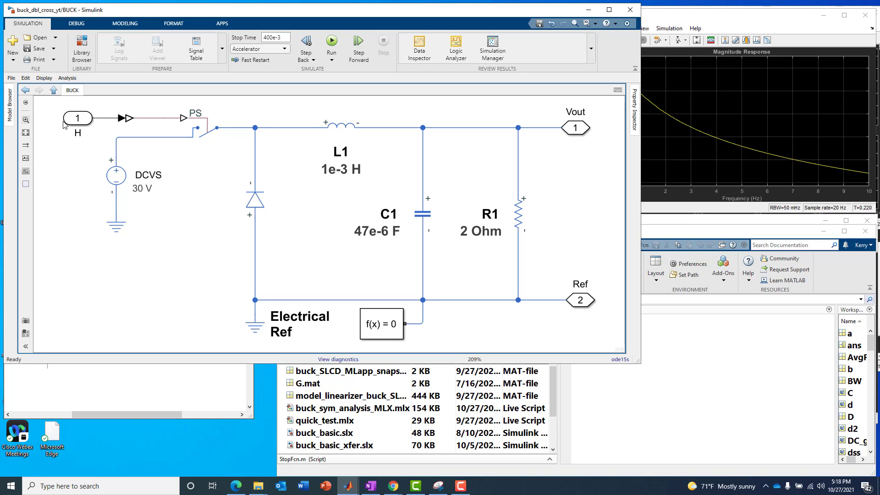
- Leave the BUCK subsystem and open the PWM subsystem to examine its pulse generator and the signal to its High output
click(53, 91)
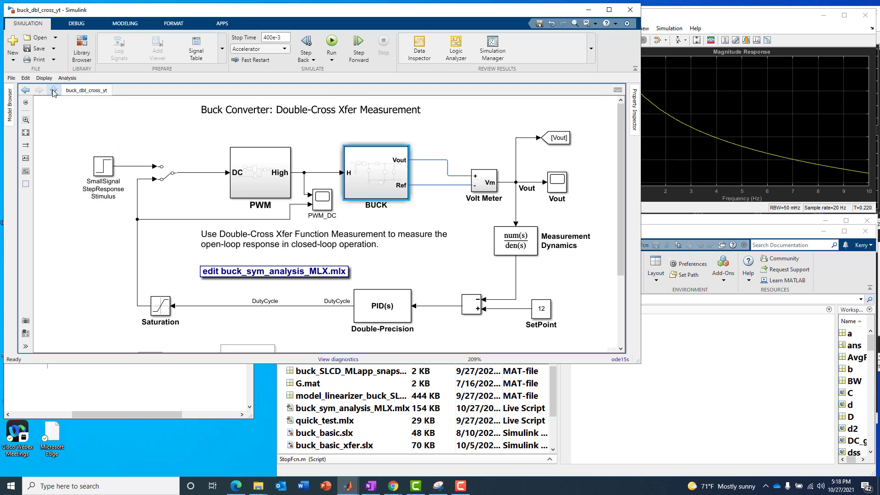
double_click(251, 173)
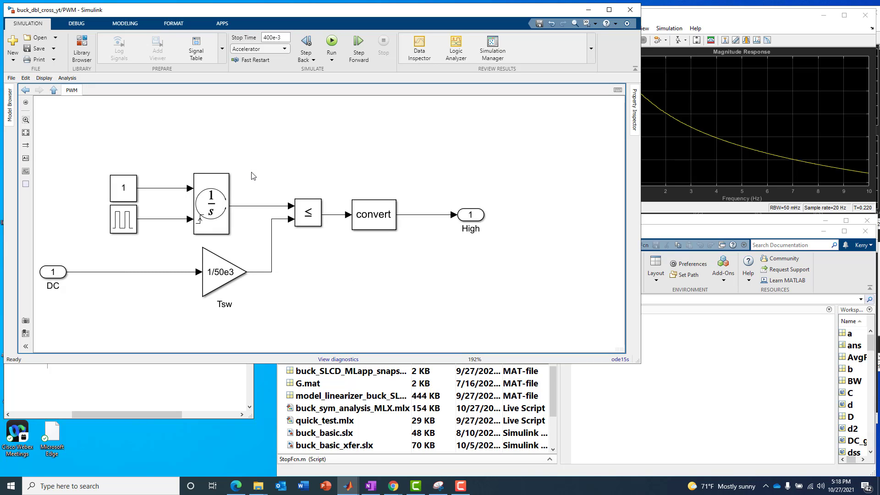
click(132, 223)
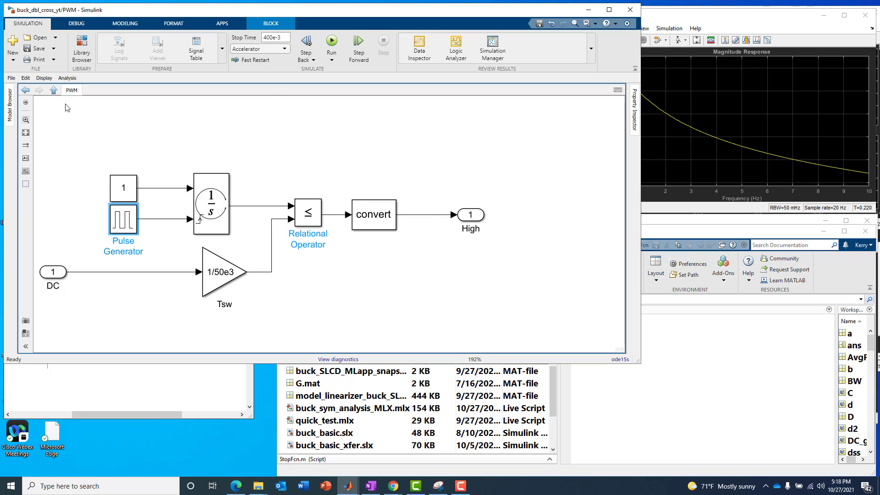
click(434, 216)
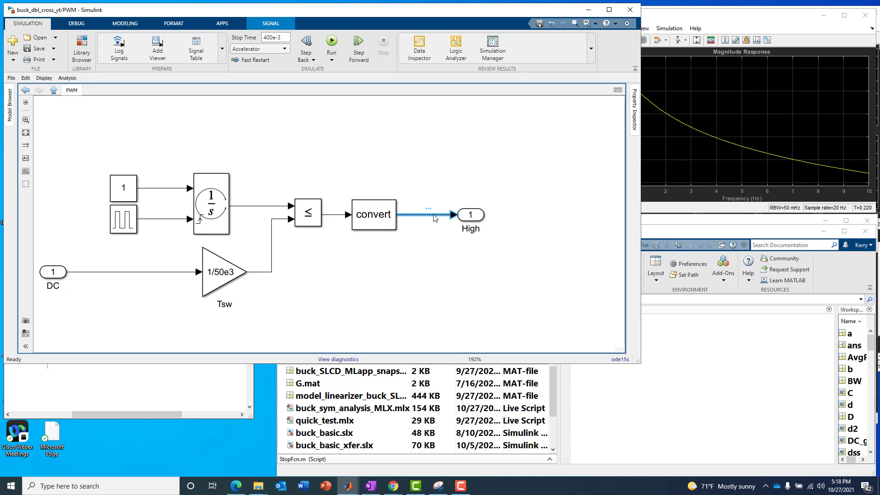
- Return to the top-level buck converter model and select the SetPoint constant block
click(55, 92)
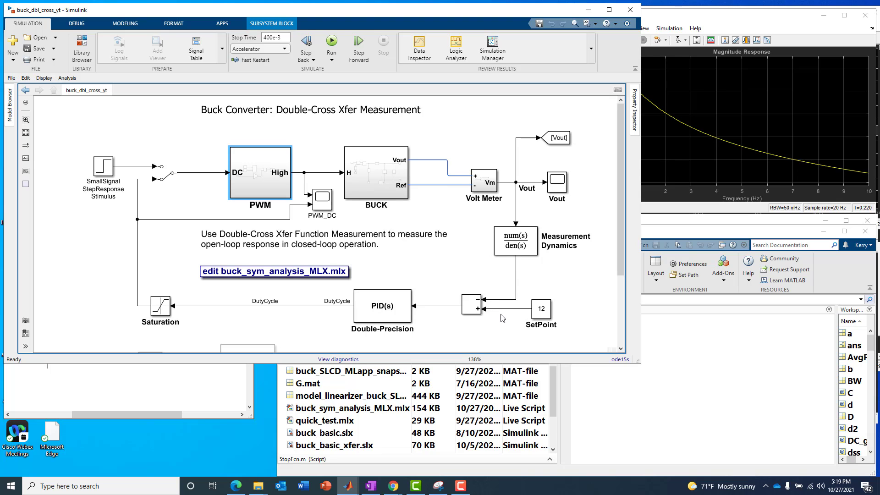
click(539, 315)
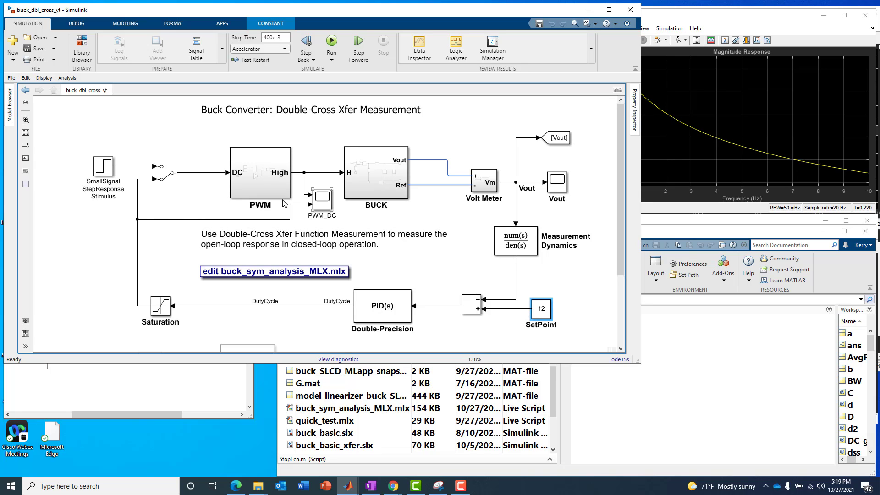
- Toggle the manual switch to the small-signal step stimulus and back to the feedback signal, and select the Saturation block
double_click(172, 179)
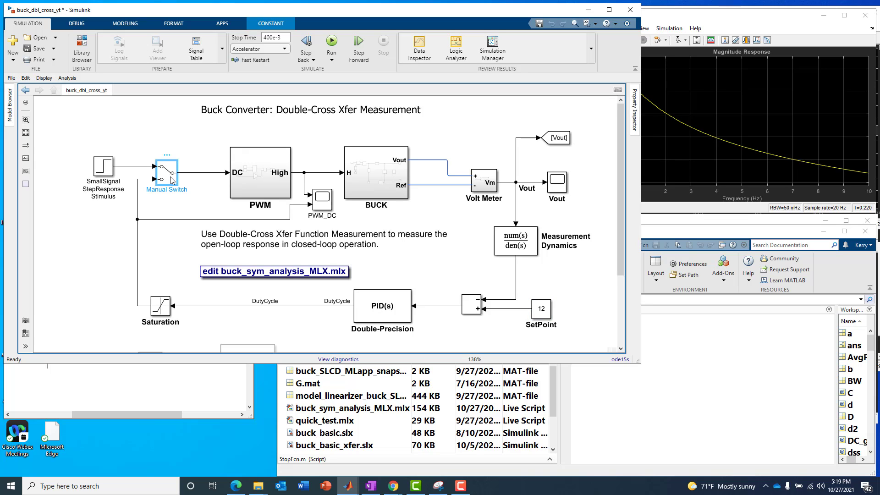
double_click(172, 179)
double_click(170, 179)
click(161, 311)
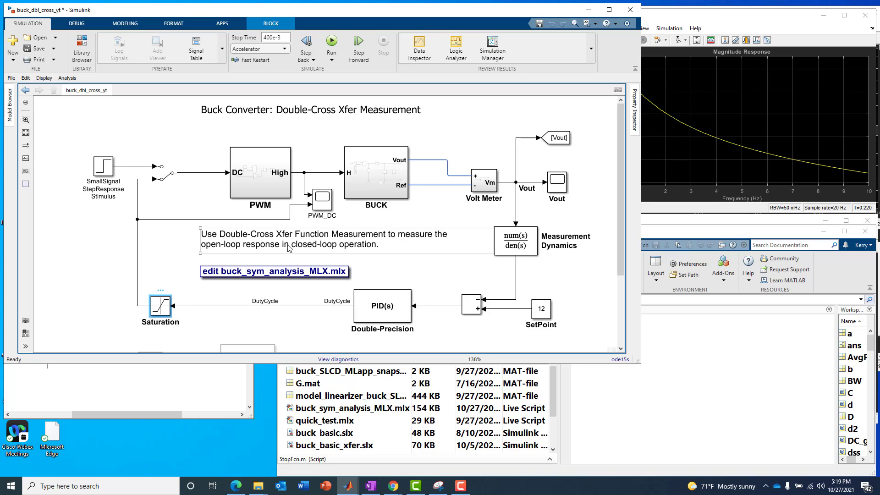
- Open the BUCK subsystem, examine its switch, and bring up the untitled model with the MODE #1 and MODE #2 circuits
double_click(392, 175)
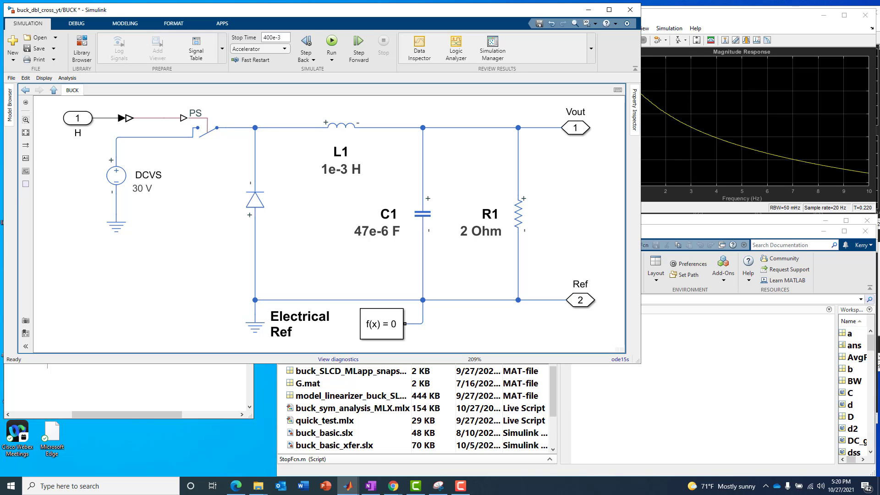
click(203, 142)
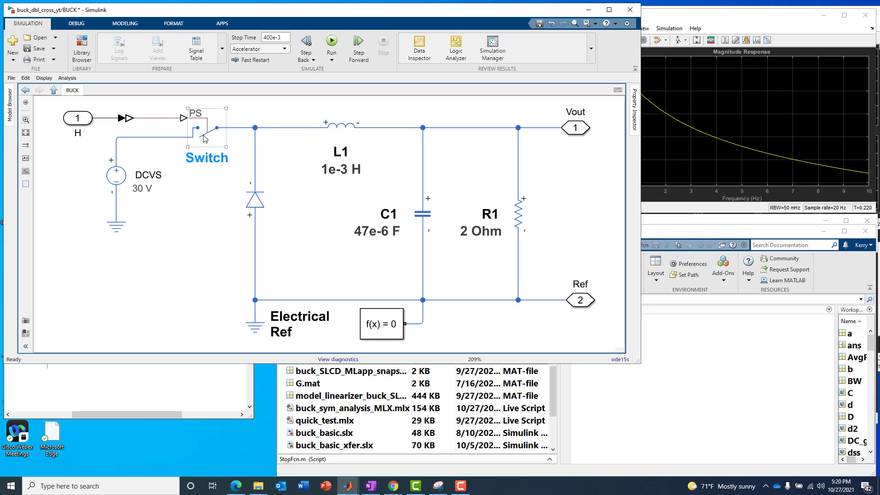
drag(0, 51, 453, 77)
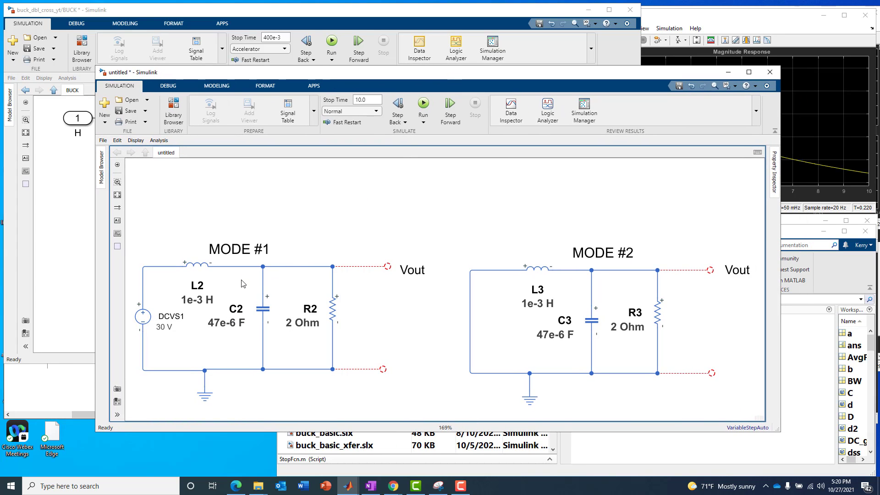
- Compare the MODE #1 source-connected circuit with the MODE #2 circuit, examining the wire that replaces the voltage source
click(160, 267)
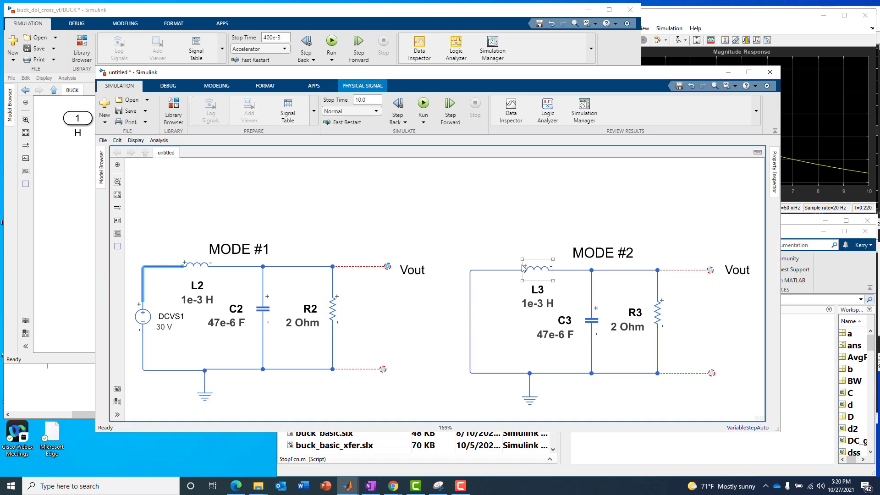
drag(508, 244, 716, 396)
click(676, 407)
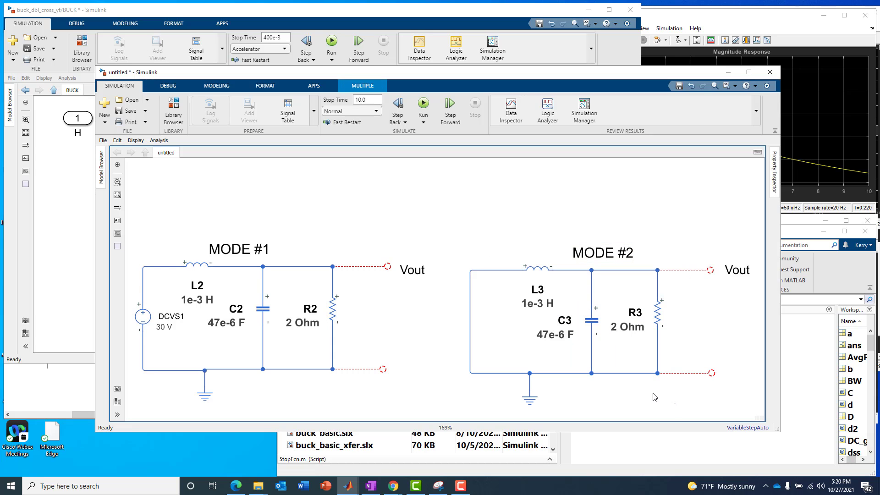
click(471, 320)
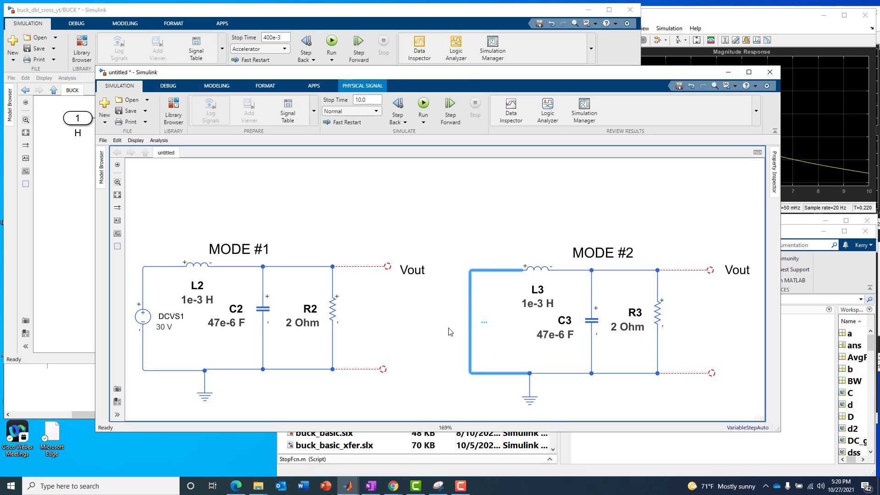
click(450, 332)
click(469, 323)
click(438, 231)
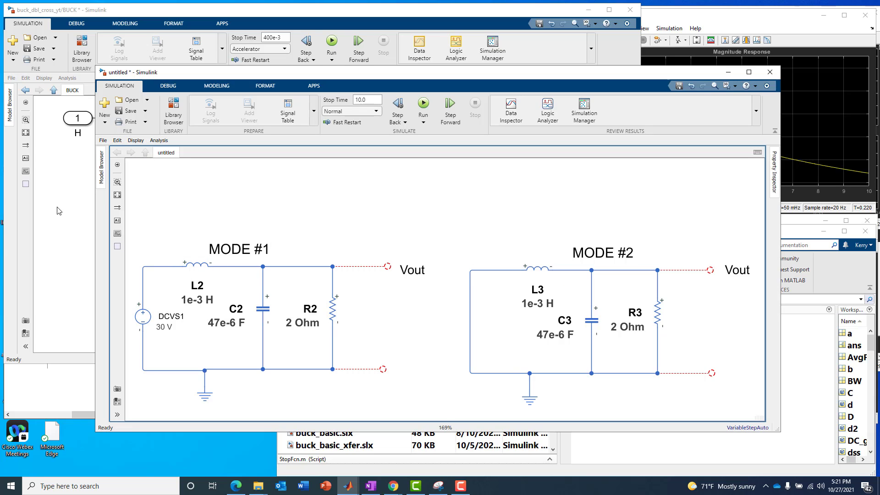
- Run the simulation from the top level of the buck converter model and open the Vout scope with both axes scaled to fit
click(76, 212)
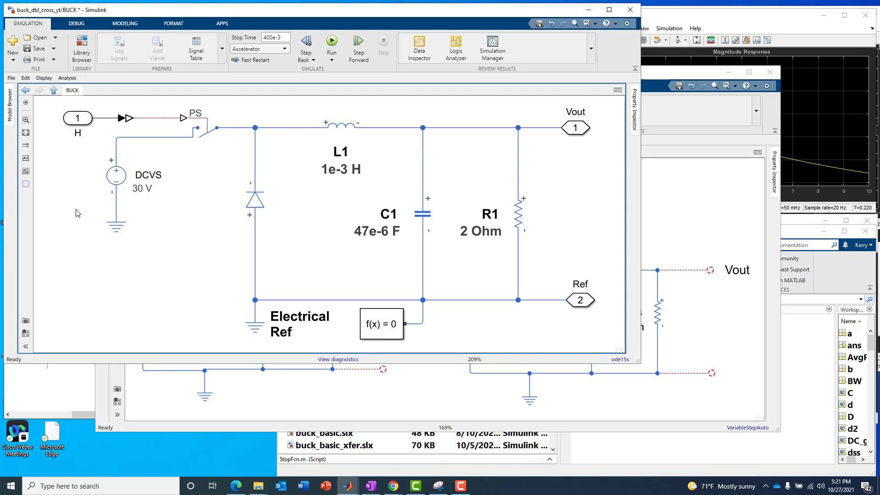
click(53, 91)
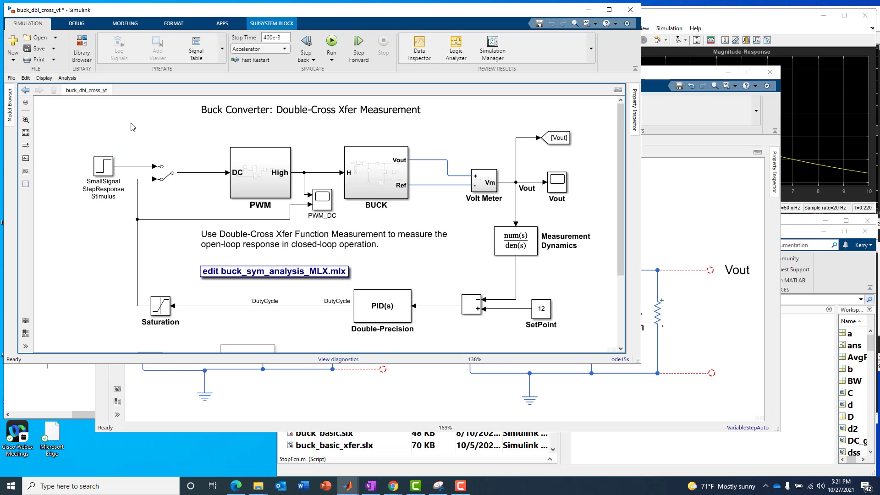
click(332, 42)
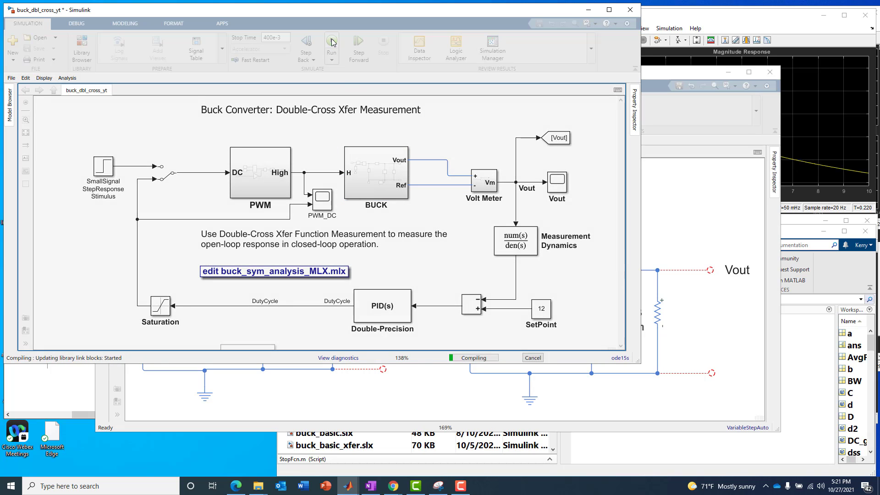
double_click(557, 184)
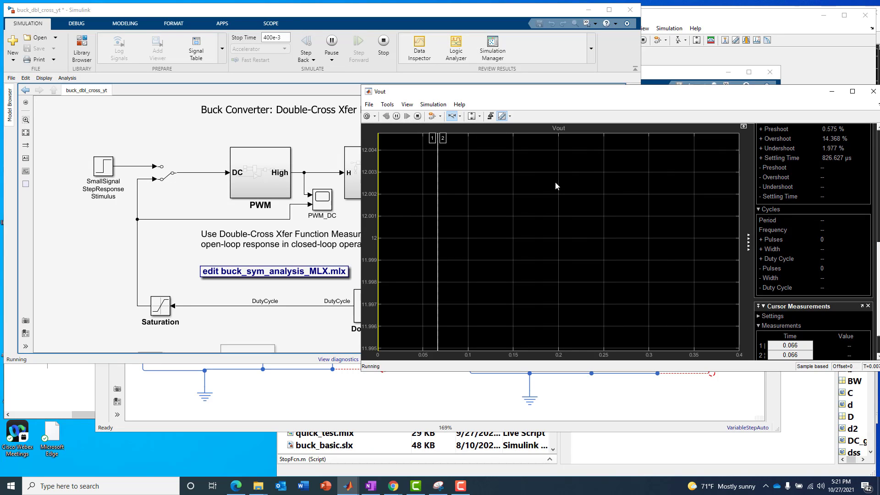
click(480, 116)
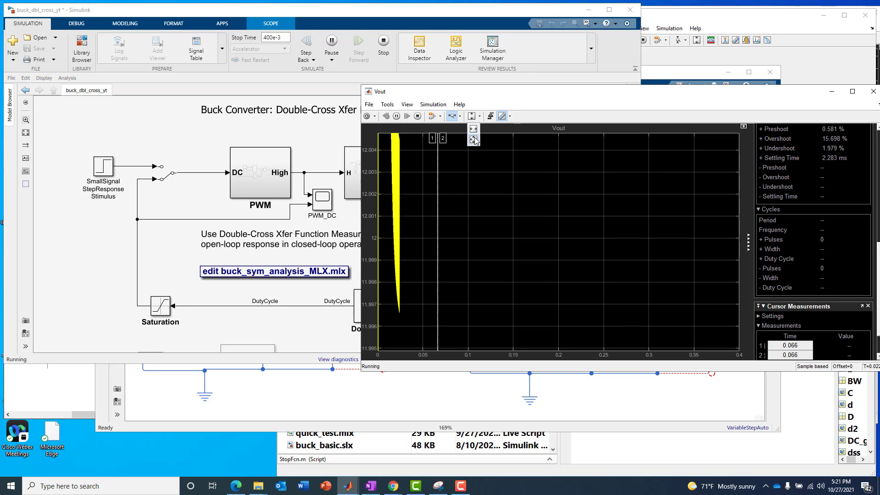
click(474, 140)
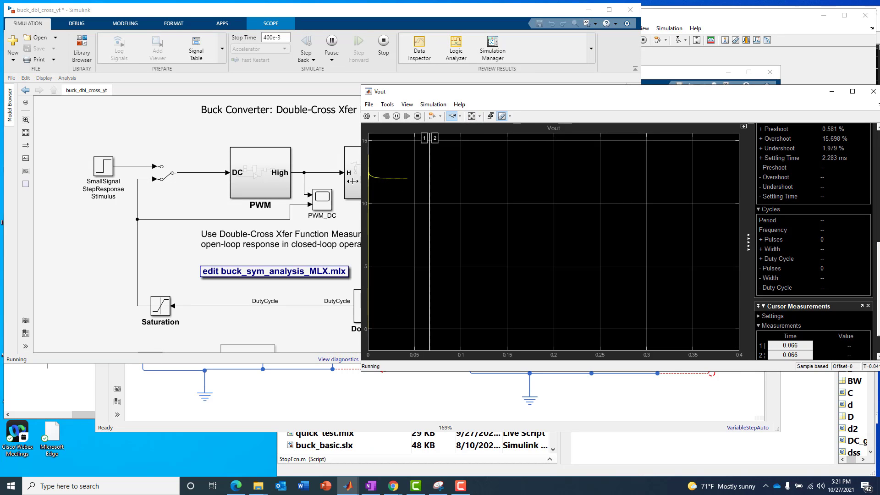
- Stop the simulation and zoom in on the start-up transient at the beginning of the Vout trace
drag(368, 181, 385, 182)
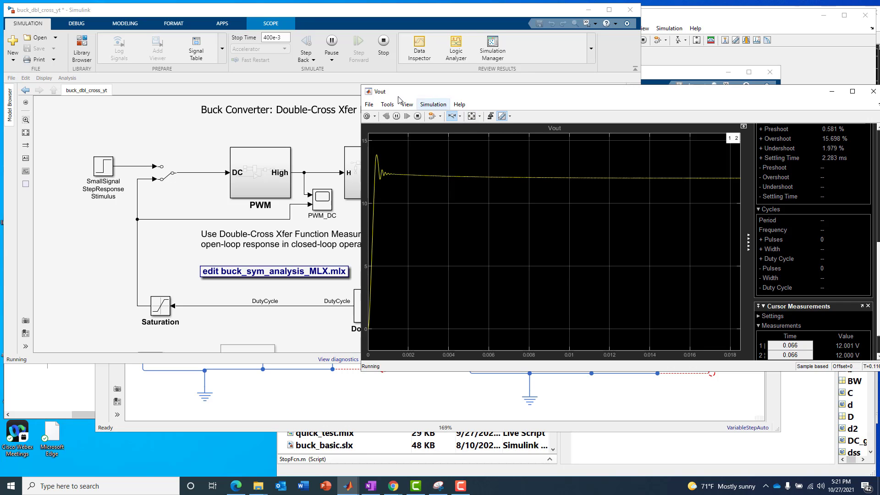
click(383, 43)
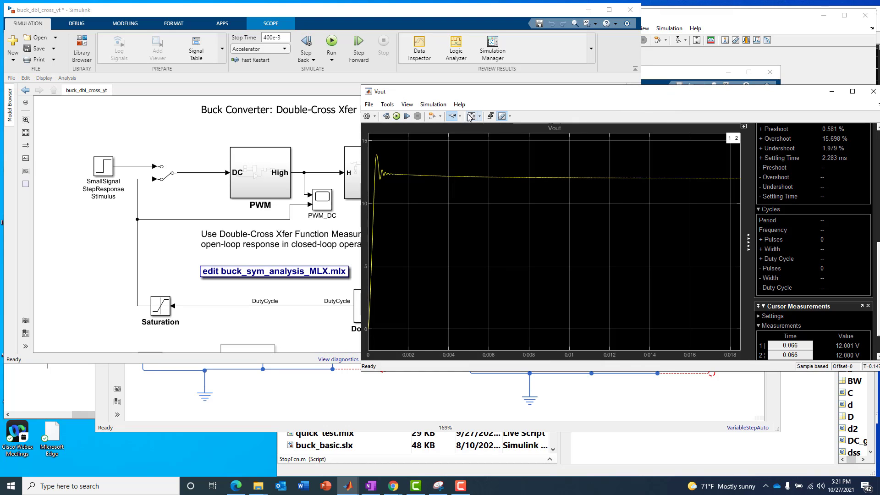
click(470, 116)
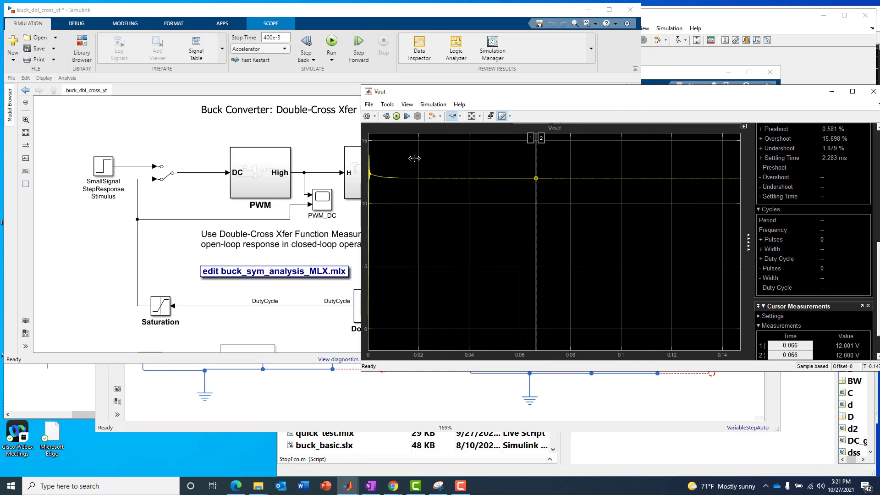
drag(384, 174, 369, 176)
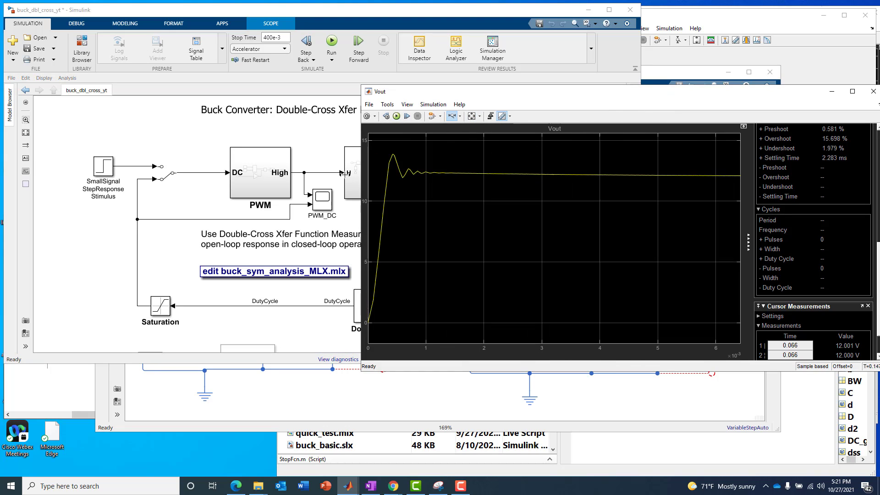
- Zoom the Vout scope in on the steady-state end of the trace and scale it to examine the switching ripple
click(472, 116)
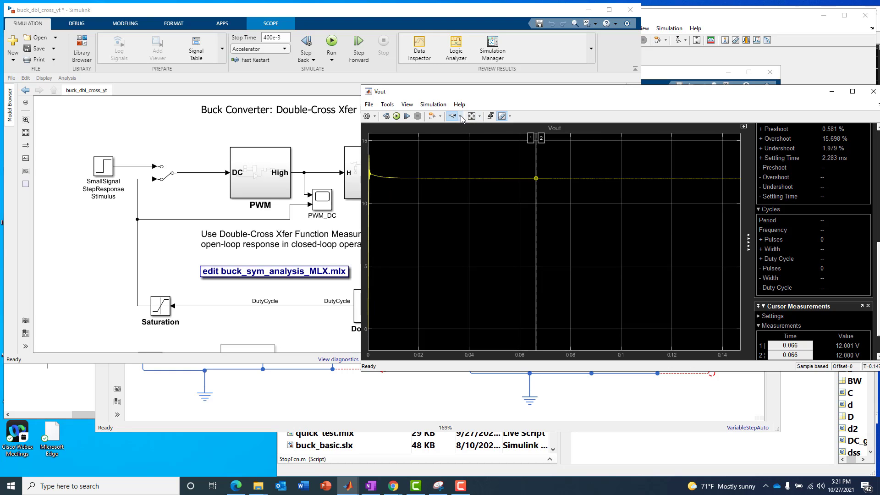
drag(746, 188, 742, 188)
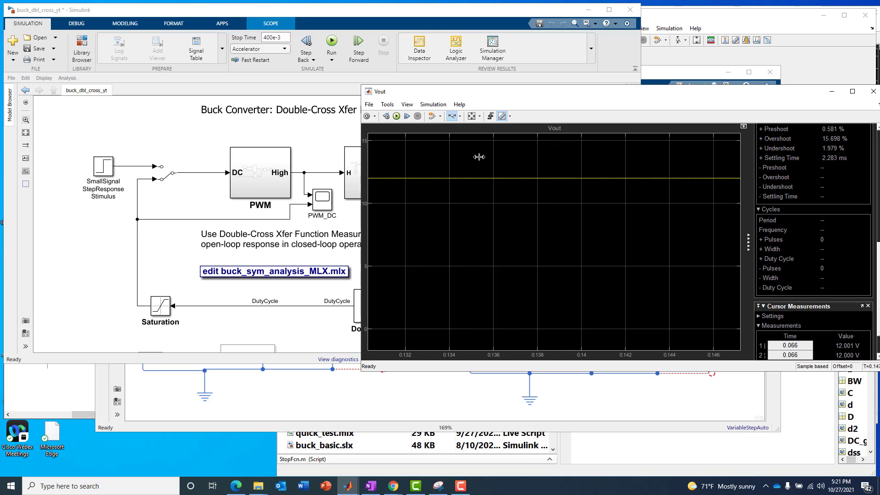
click(479, 116)
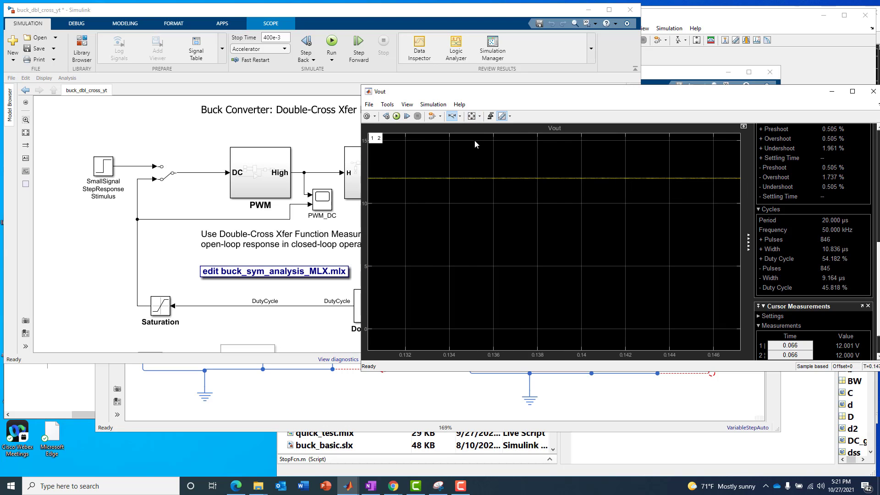
click(474, 139)
mouse_move(518, 187)
mouse_down()
mouse_move(545, 186)
mouse_move(562, 207)
mouse_up()
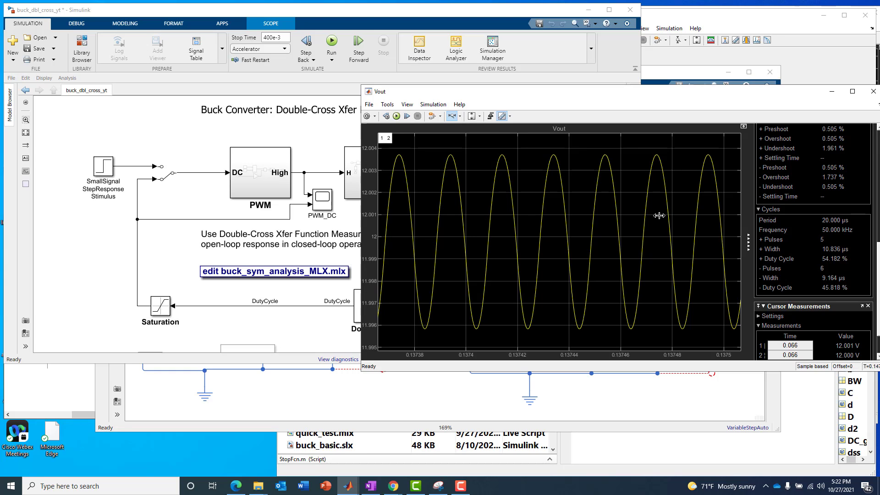
- Review the Vout scope's signal statistics, bilevel, cycle and cursor measurements for the ripple
scroll(811, 184, up, 10)
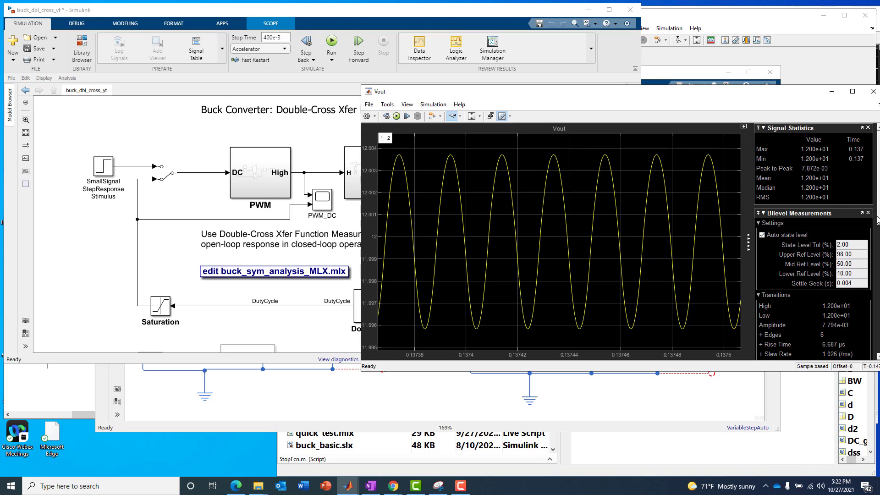
scroll(877, 221, down, 10)
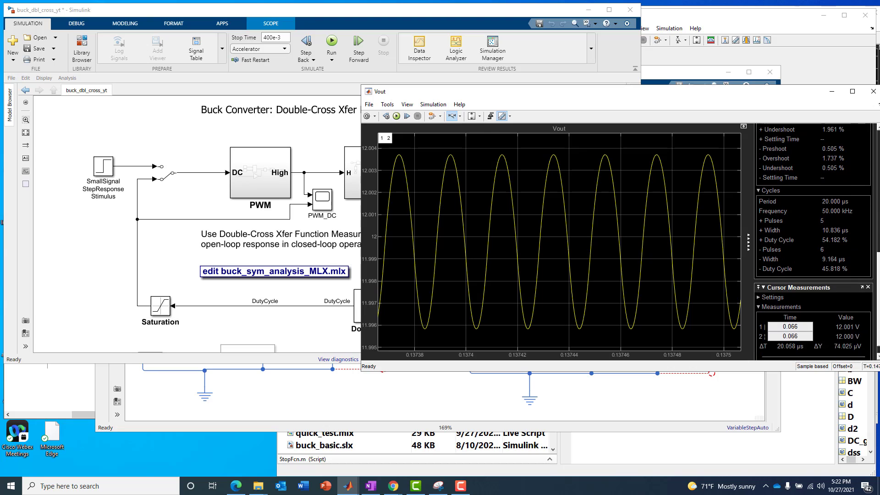
scroll(796, 230, down, 2)
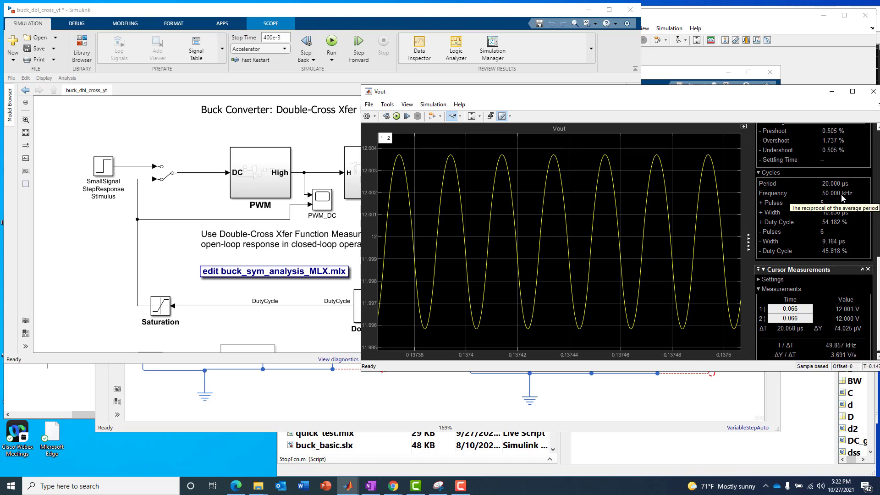
- Open the PWM subsystem, check the Pulse Generator's period, close its parameters without changes, and return to the top-level model
click(246, 192)
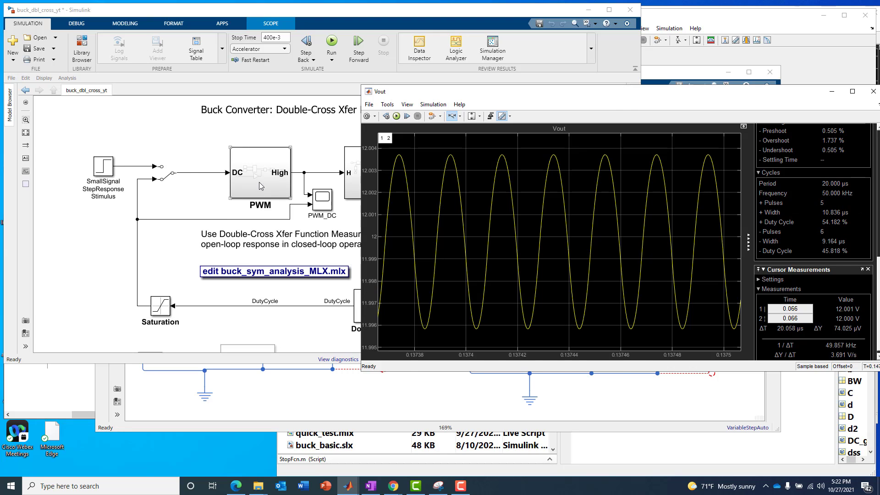
double_click(260, 183)
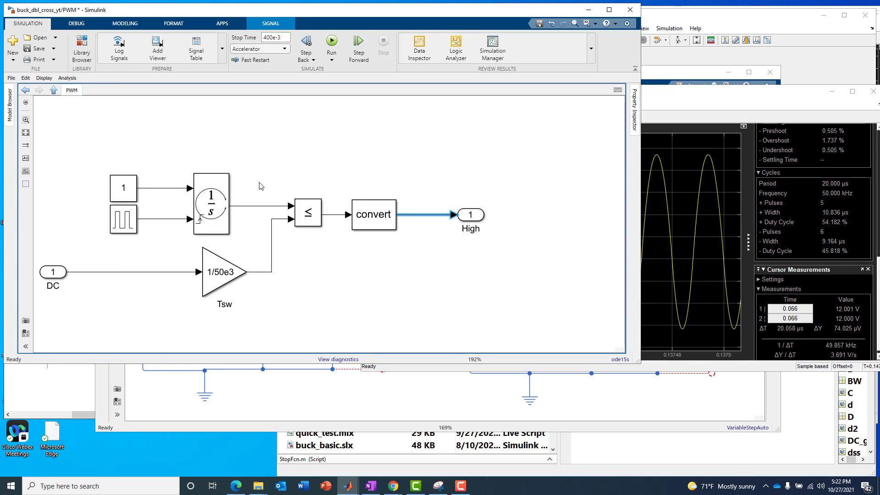
click(125, 222)
double_click(118, 229)
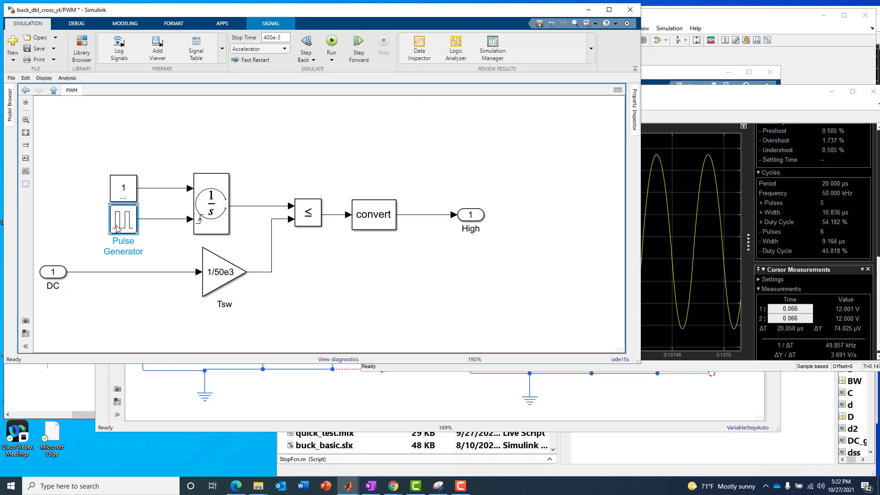
double_click(187, 319)
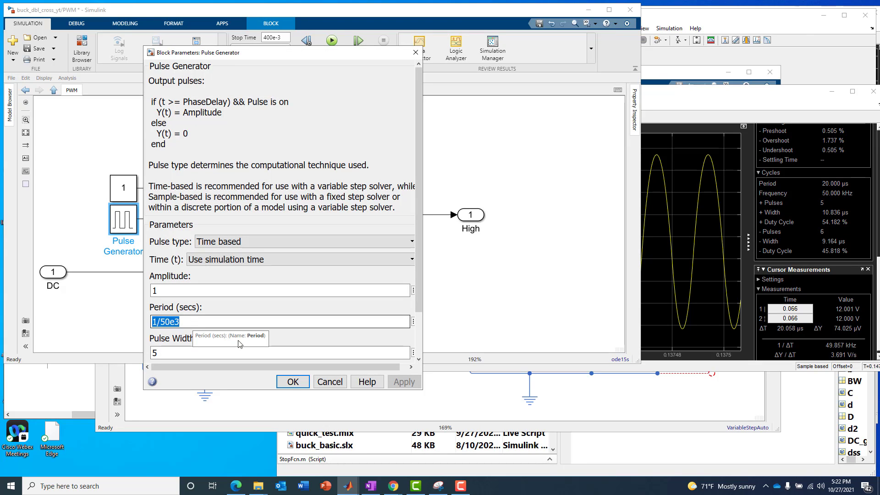
click(288, 382)
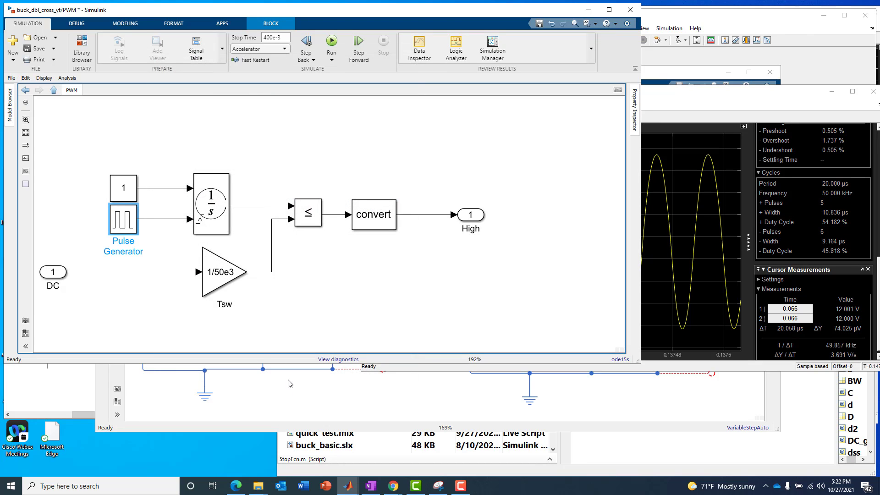
click(53, 90)
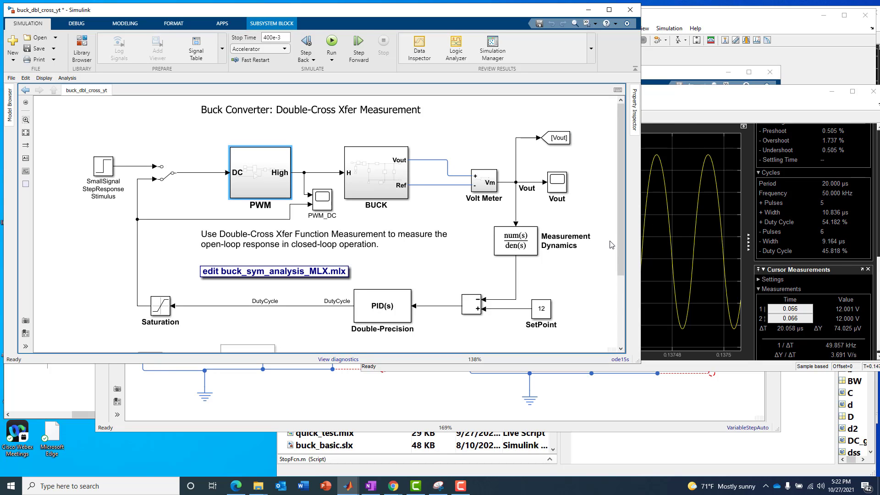
- Highlight the PWM and BUCK blocks together with their connecting signals in the top-level model
drag(617, 243, 616, 210)
drag(197, 143, 439, 221)
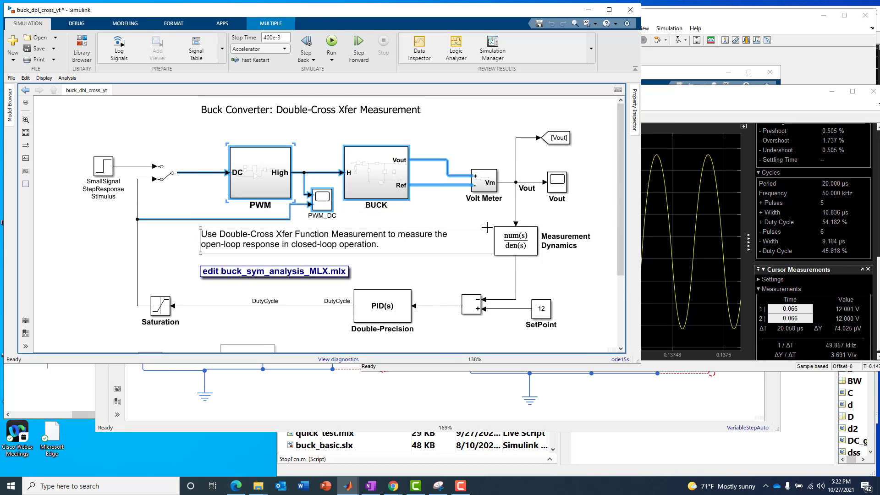
click(586, 221)
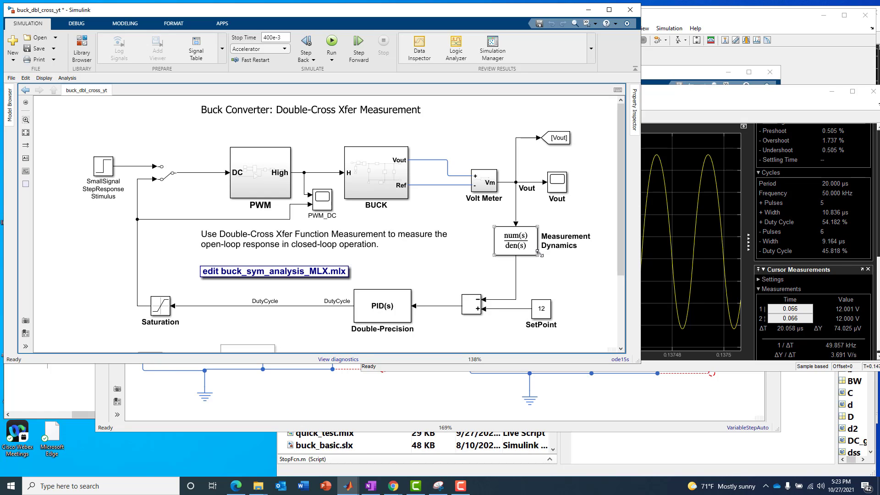
drag(182, 134, 422, 206)
click(447, 234)
- Trace the feedback loop through the Measurement Dynamics, summing and PID blocks to the signal entering the PWM's DC input
click(457, 274)
click(469, 306)
click(507, 250)
click(462, 306)
click(371, 317)
click(204, 186)
click(203, 173)
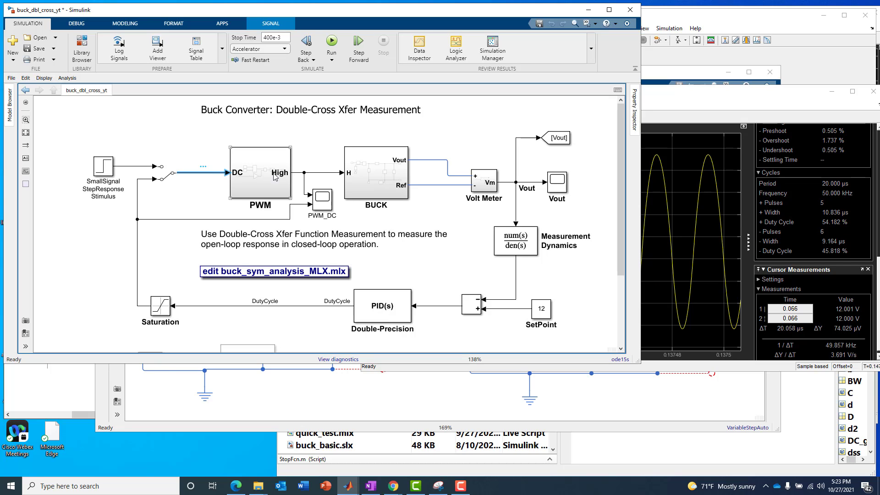
- Highlight the BUCK block's Vout line and the DutyCycle signal between the PID and Saturation blocks in the top-level model
click(449, 165)
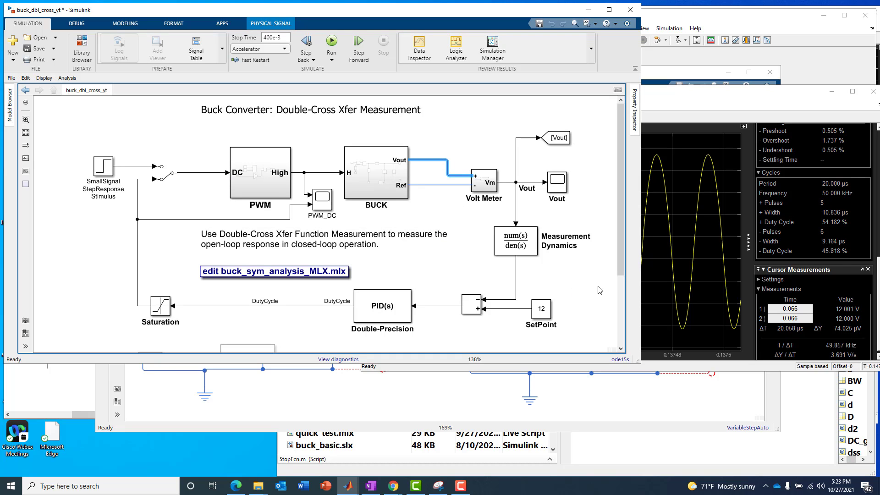
drag(620, 262, 621, 315)
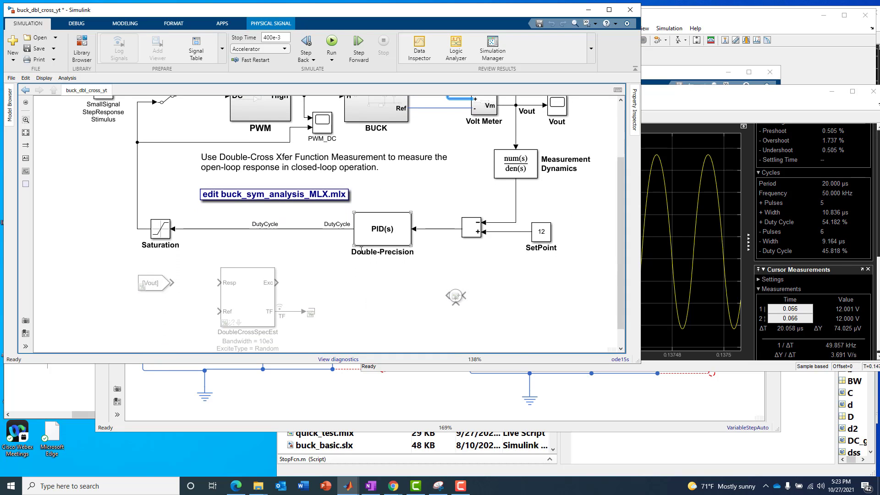
click(311, 233)
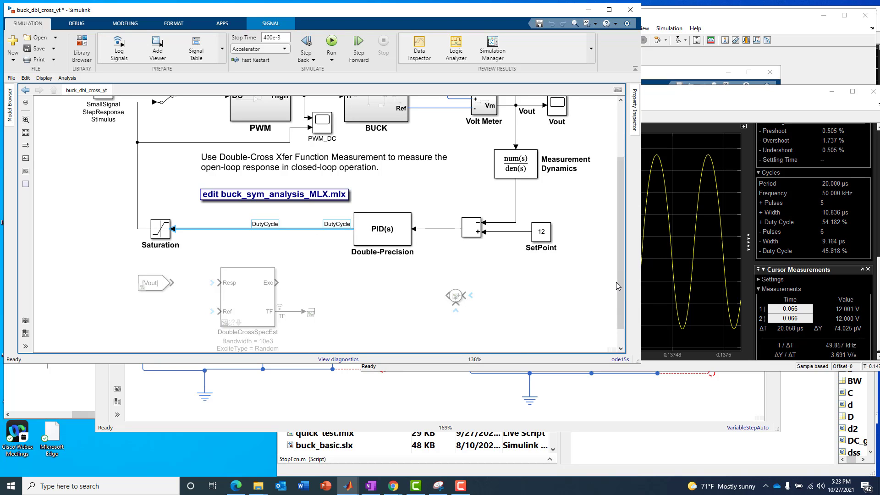
drag(622, 285, 614, 227)
click(114, 265)
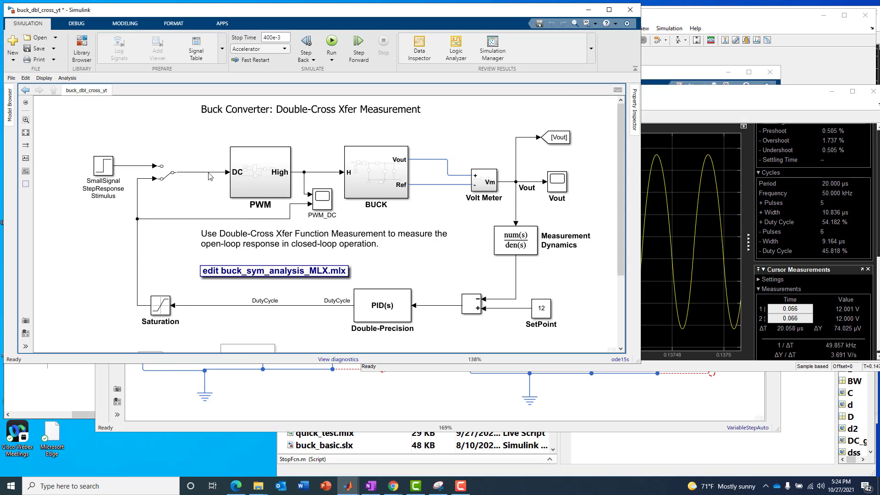
- Branch unconnected signal stubs off the PWM's DC input line and the Vout line, and highlight those two signals
drag(207, 171, 227, 130)
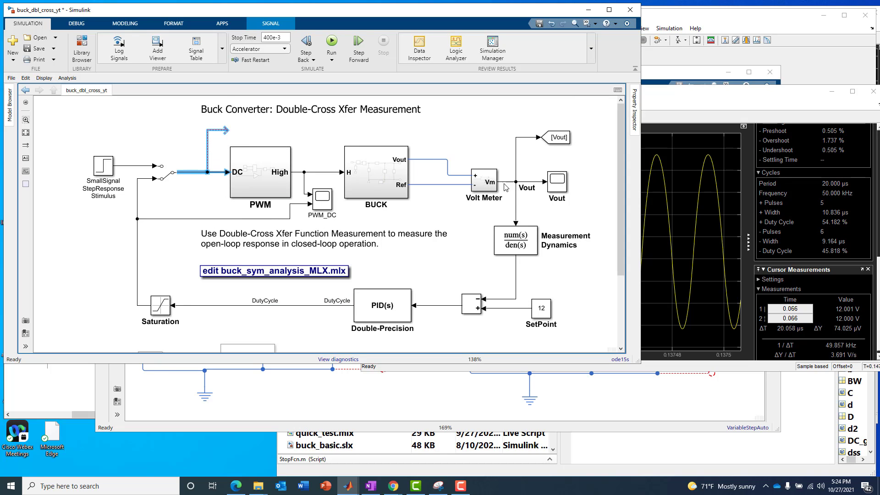
drag(516, 137, 531, 114)
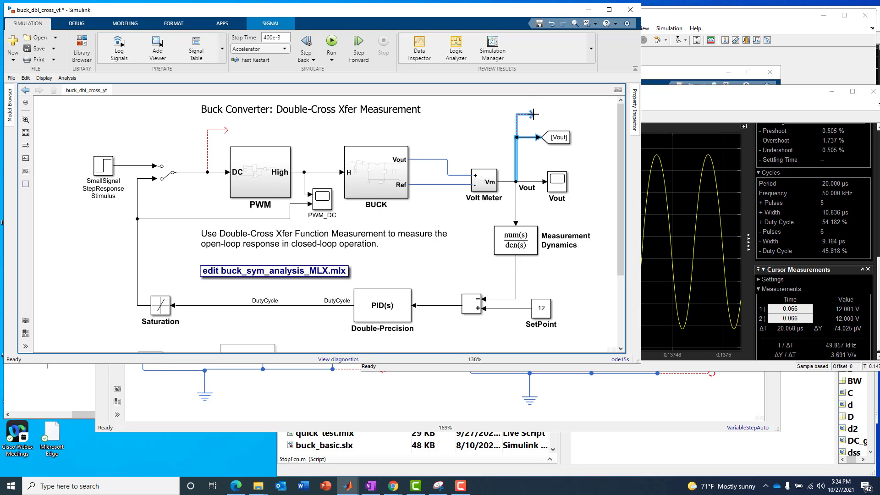
click(530, 143)
click(556, 140)
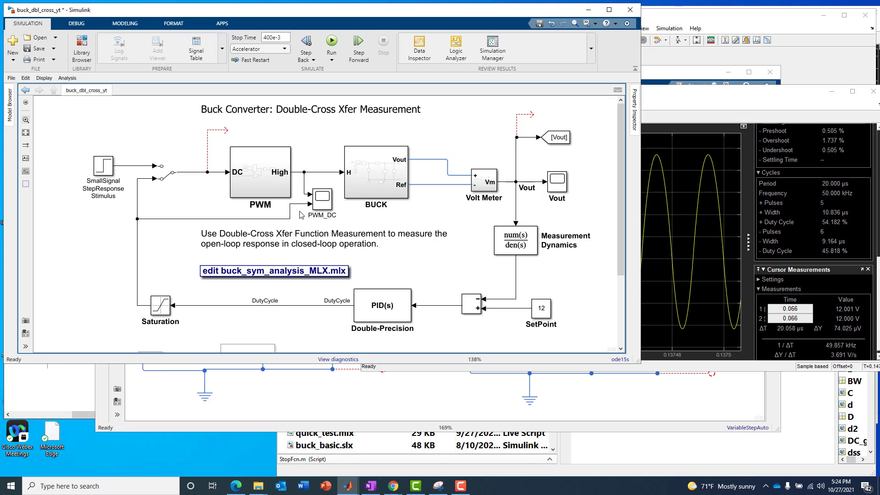
click(194, 173)
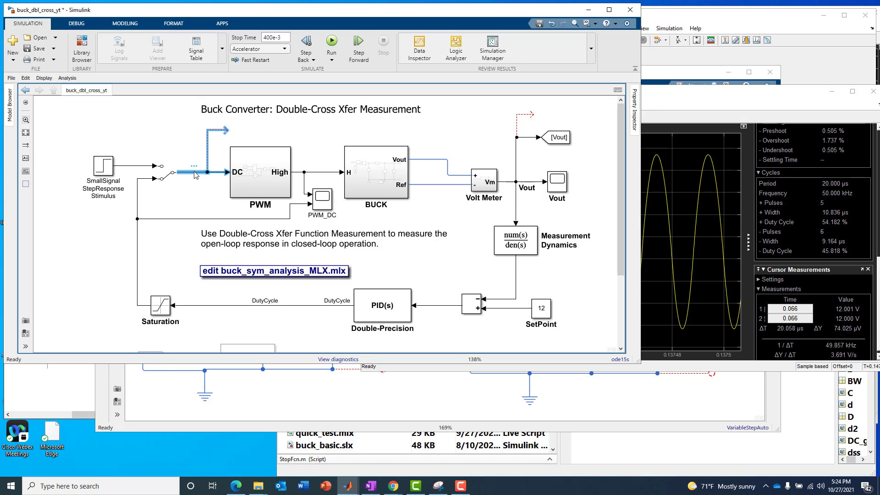
click(511, 183)
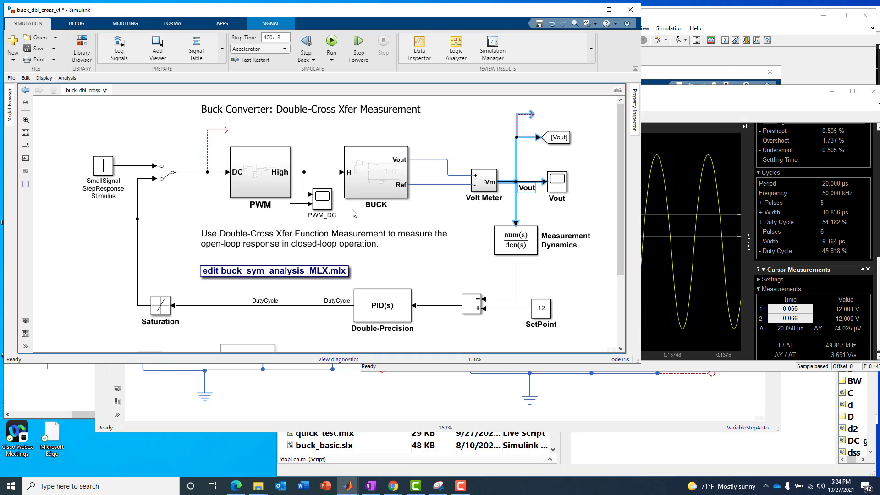
- Open the PWM_DC scope, fit both axes, and zoom in to examine individual PWM pulses and the duty-cycle ripple
double_click(324, 209)
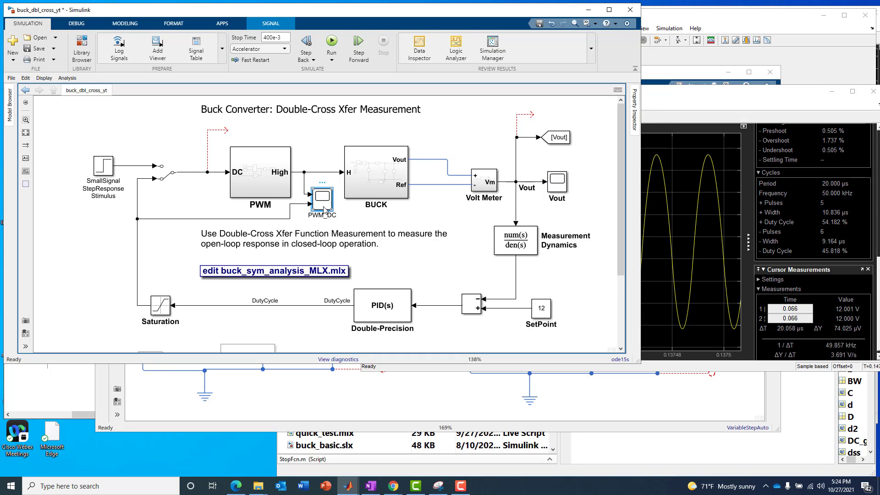
drag(515, 182, 516, 182)
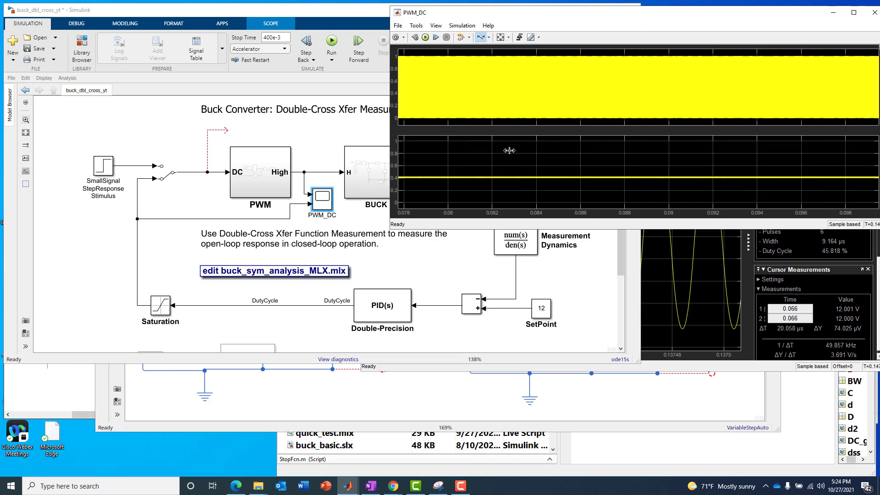
click(508, 38)
click(502, 61)
click(571, 169)
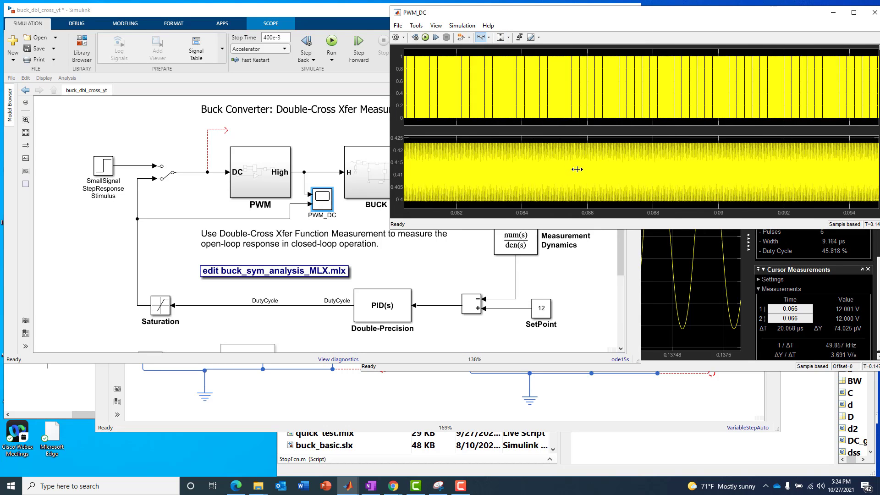
click(570, 169)
click(572, 169)
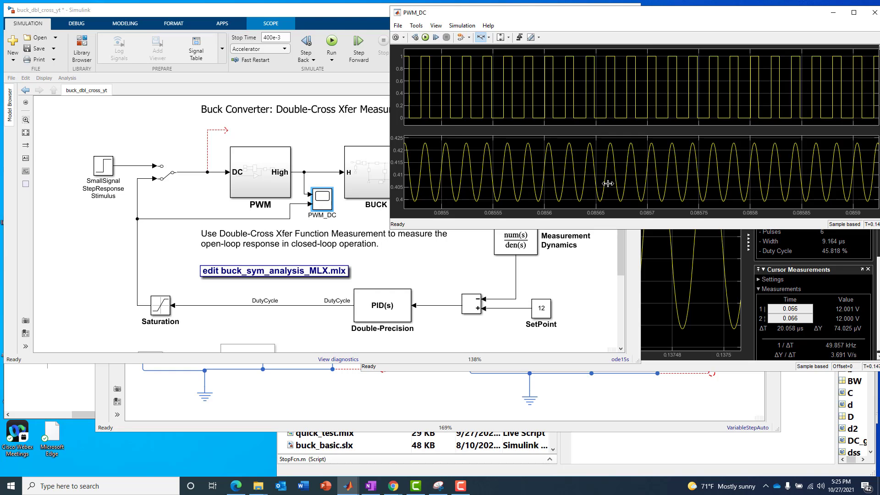
- Delete the DutyCycle line between the PID and Saturation blocks and place the commented-out round Sum block in the gap
click(80, 263)
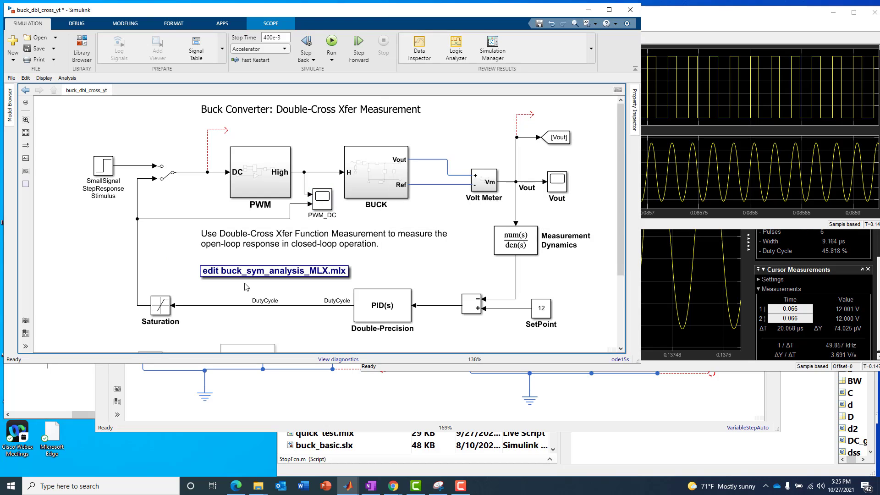
drag(620, 249, 619, 305)
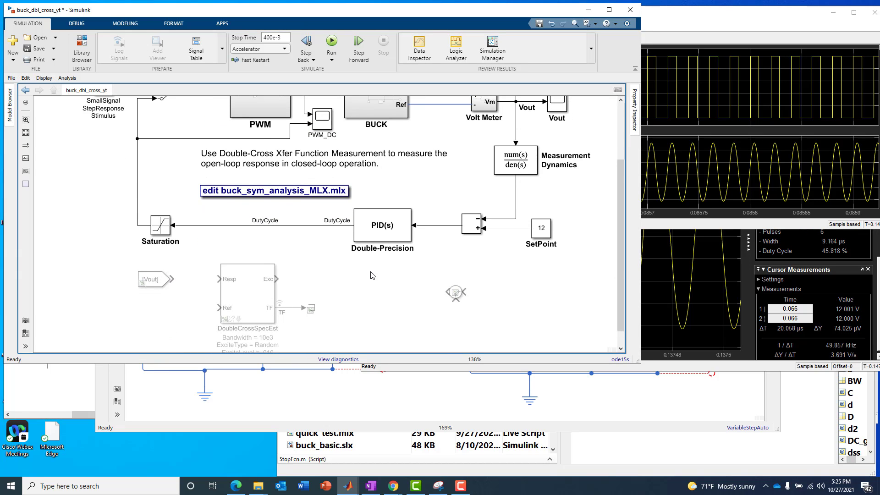
click(318, 226)
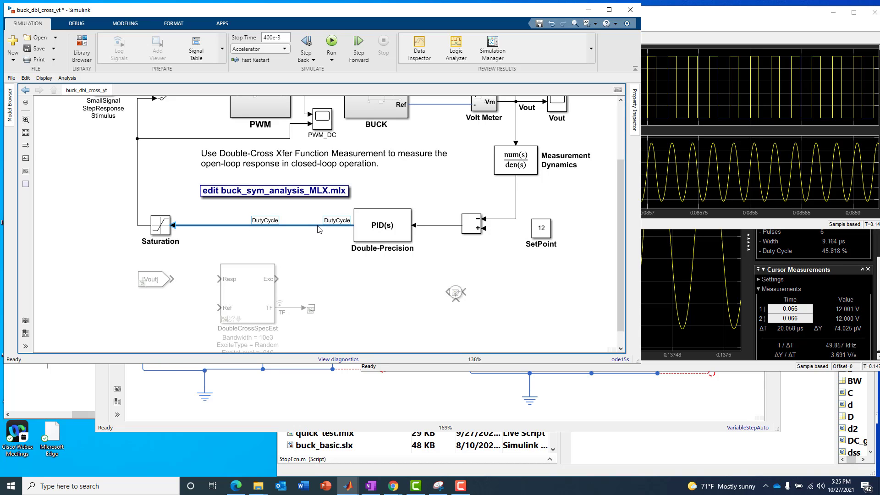
key(Delete)
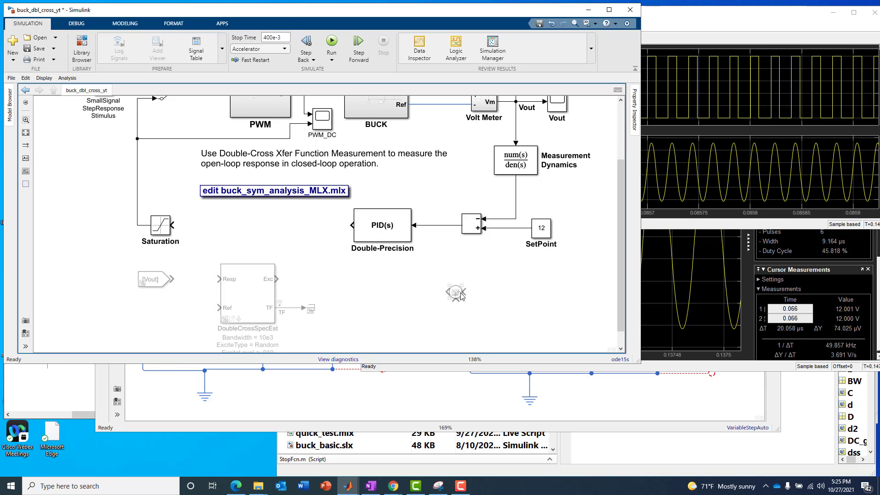
drag(461, 295, 318, 228)
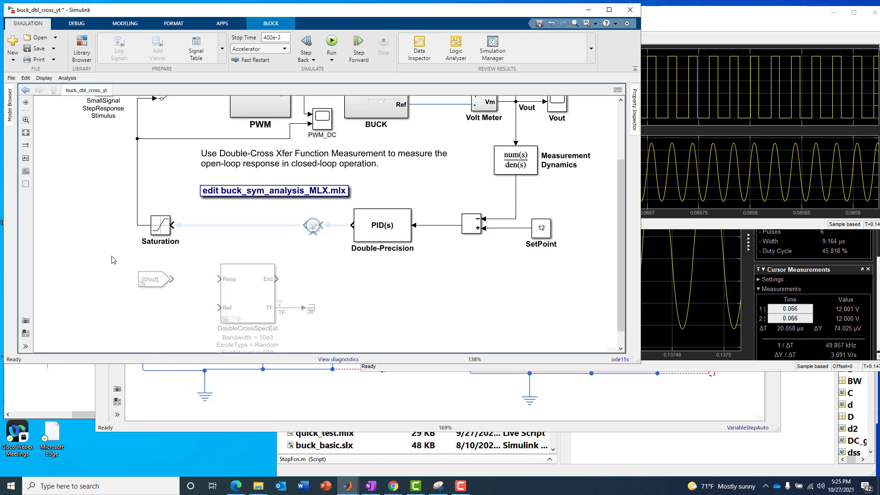
- Uncomment the Vout From block, the DoubleCrossSpecEst block, its Terminator and the round Sum block
drag(113, 260, 261, 321)
right_click(245, 297)
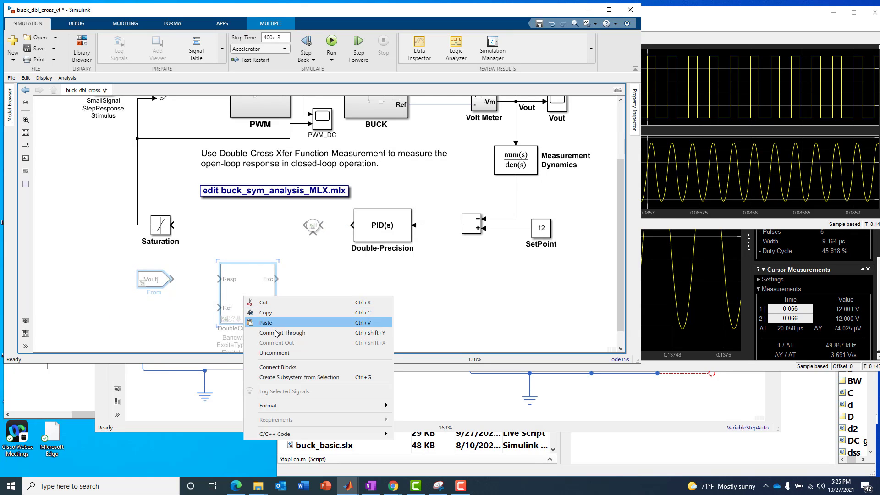
click(274, 353)
click(312, 307)
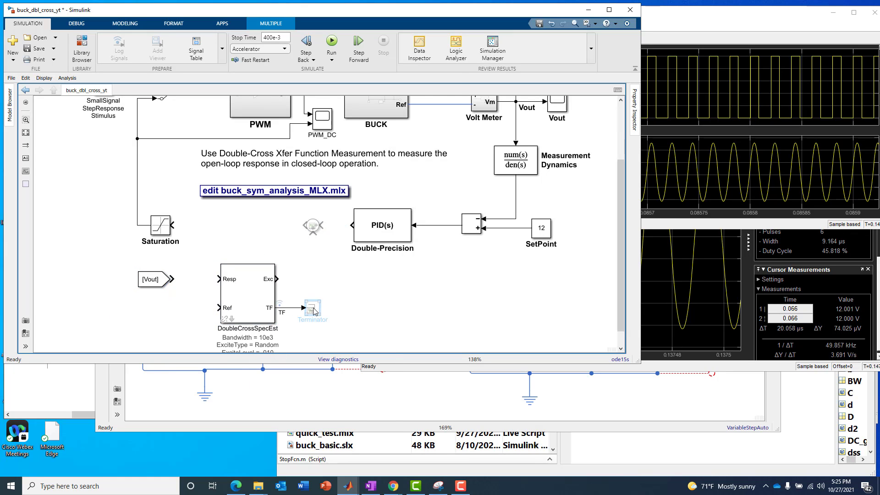
right_click(312, 306)
click(334, 137)
right_click(311, 225)
click(335, 298)
- Wire the PID output and the estimator's Exc output into the round Sum block, and its output to Saturation
drag(322, 224, 357, 225)
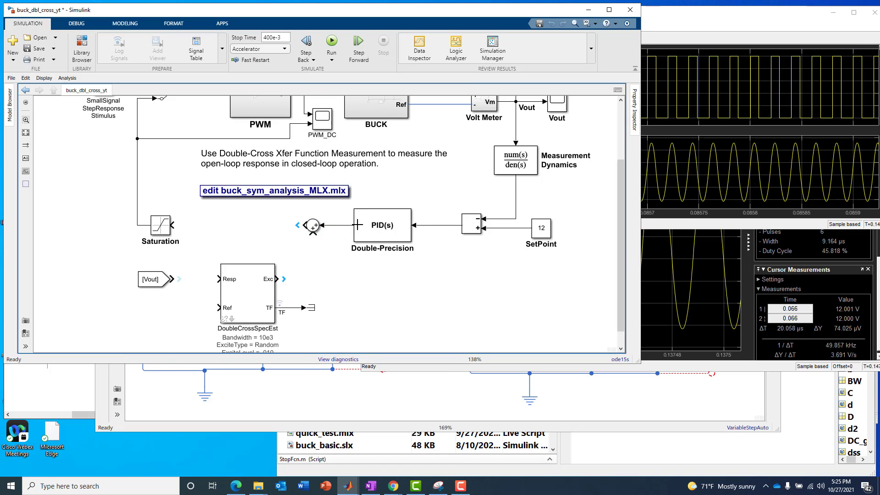
drag(276, 278, 312, 226)
click(306, 225)
drag(300, 225, 174, 225)
- Enlarge the model window's height and fit the whole diagram in it
click(194, 109)
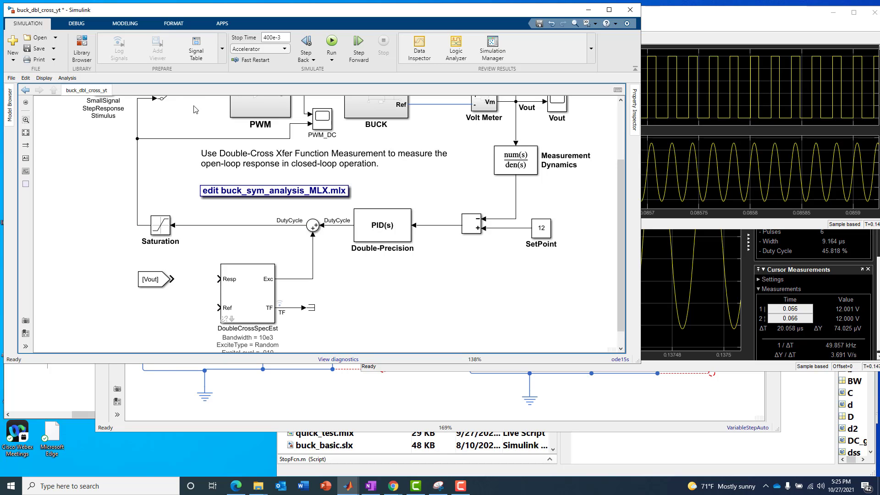
key(space)
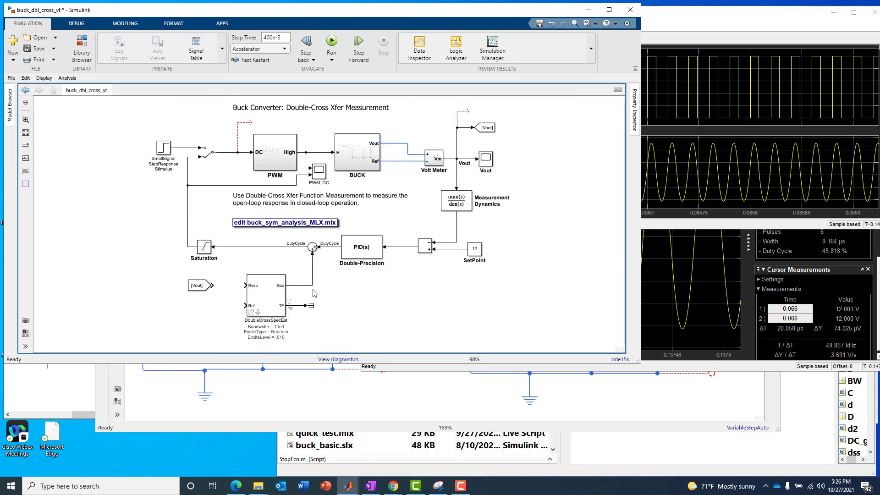
drag(365, 364, 377, 443)
key(space)
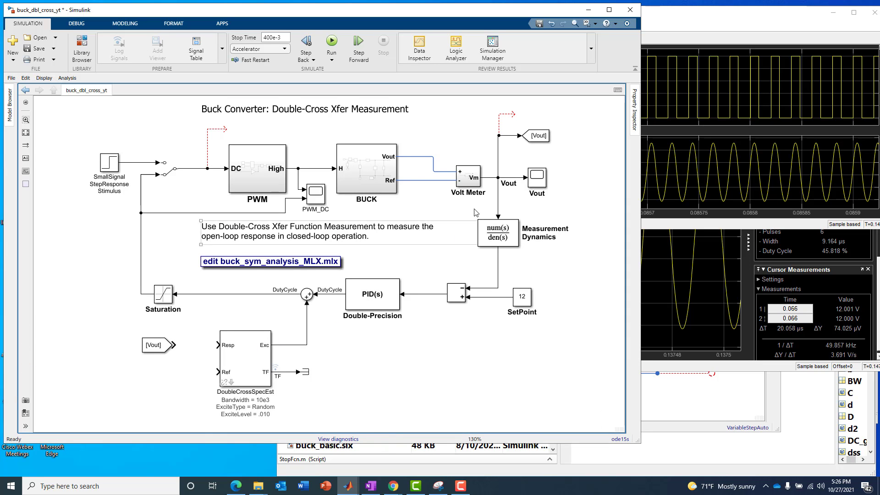
- Delete the two unconnected signal stubs on the Vout line and the PWM's DC input line
drag(485, 106, 515, 134)
key(Delete)
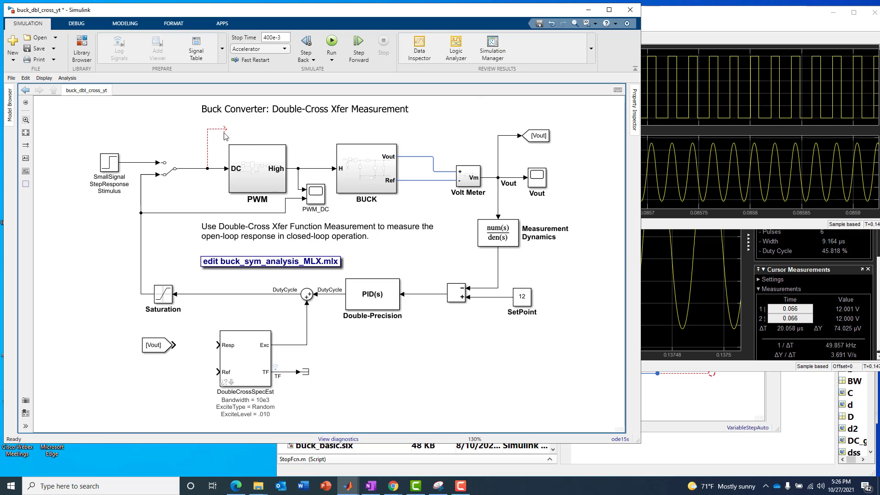
click(207, 135)
key(Delete)
- Connect the Vout From block to the estimator's Resp input and branch the PWM's DC input signal to its Ref input
click(527, 139)
drag(175, 345, 222, 347)
mouse_move(205, 169)
mouse_down()
mouse_move(195, 219)
mouse_move(198, 321)
mouse_move(219, 371)
mouse_up()
- Shift the description text away from the Ref line and straighten that line's vertical run down from the PWM input
click(197, 383)
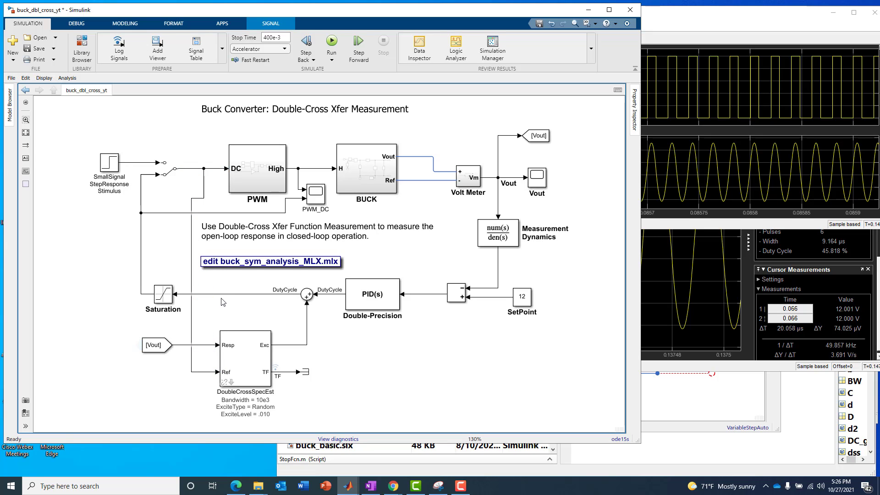
drag(258, 235, 292, 234)
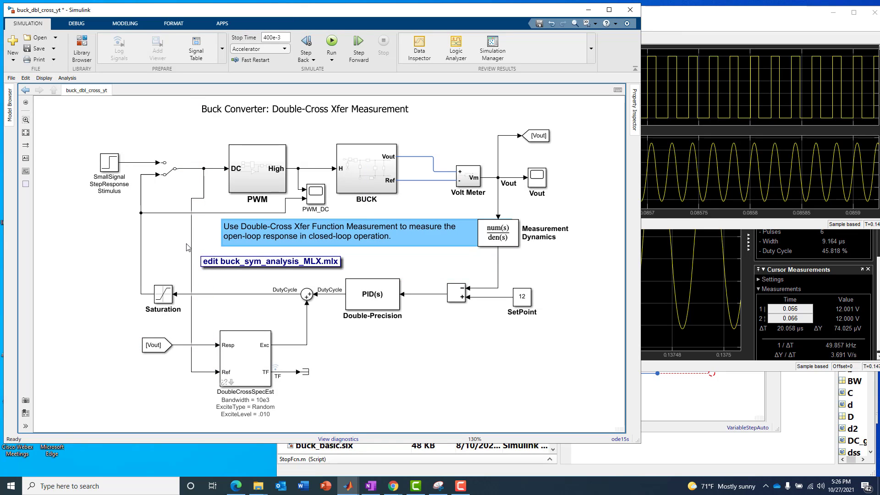
drag(203, 190, 191, 190)
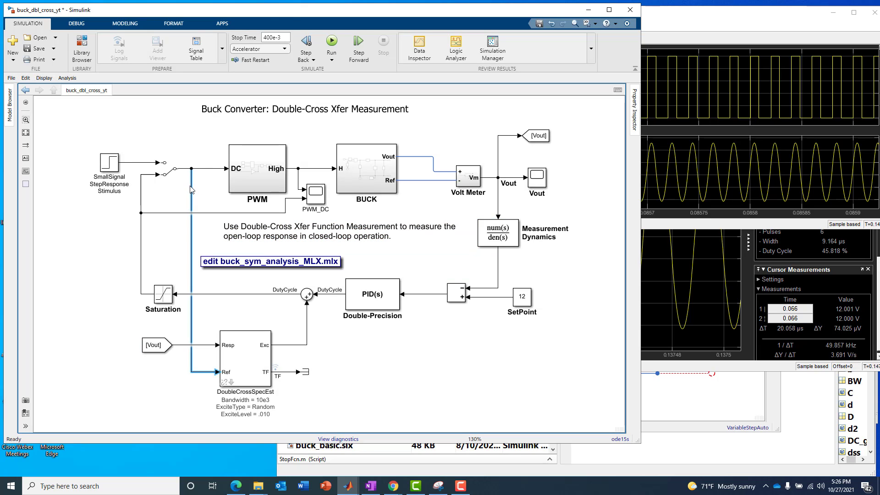
- Open the DoubleCrossSpecEst parameters and review the bandwidth, excitation level and type, FFT size, number of averages and hold-off
double_click(234, 338)
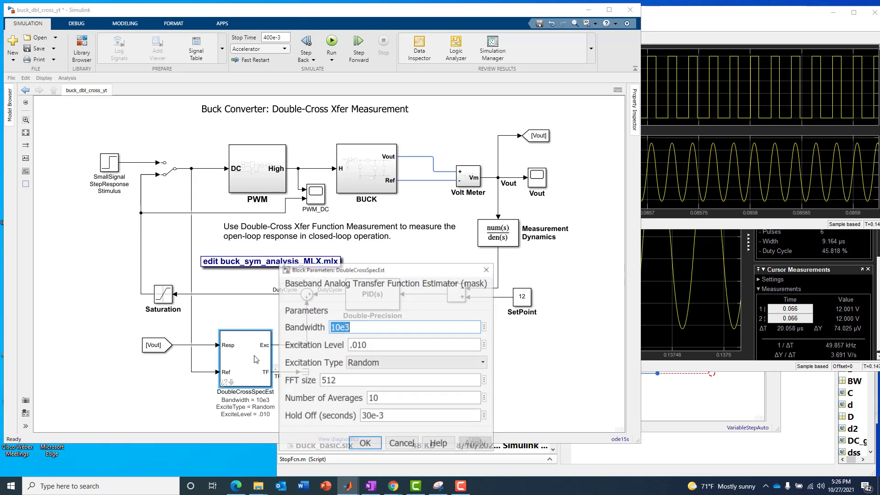
click(361, 328)
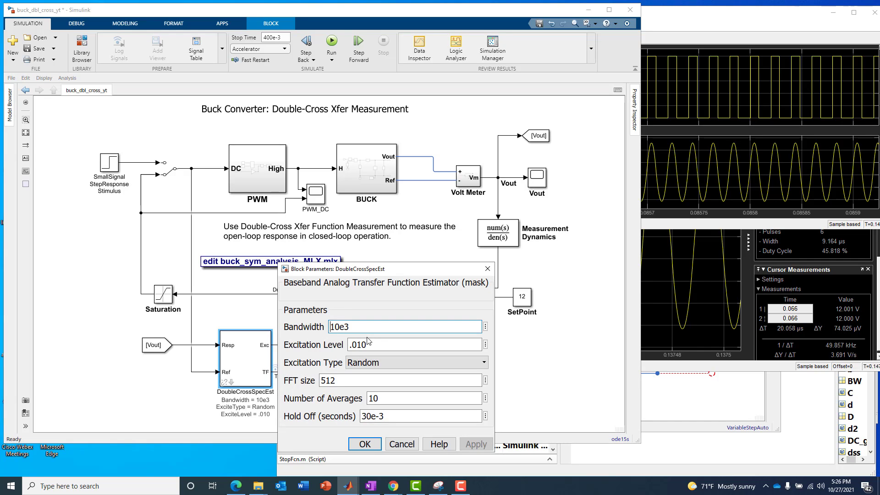
key(Tab)
click(357, 344)
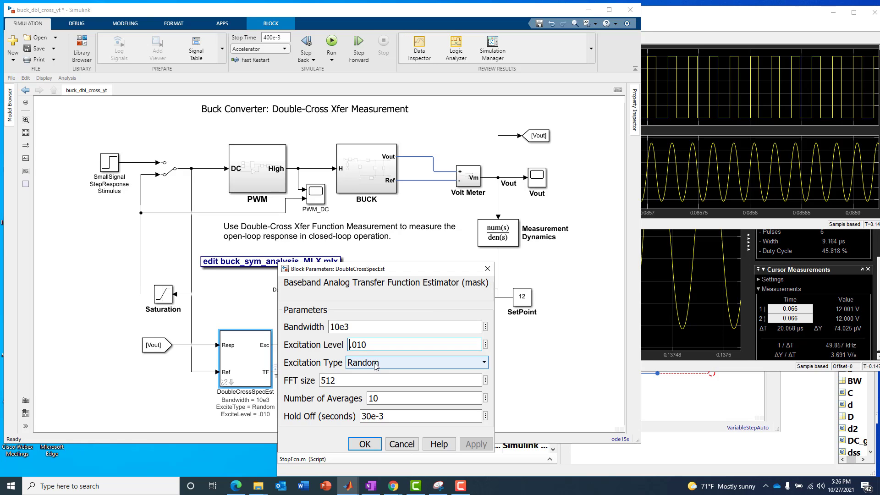
click(373, 362)
click(299, 357)
click(342, 380)
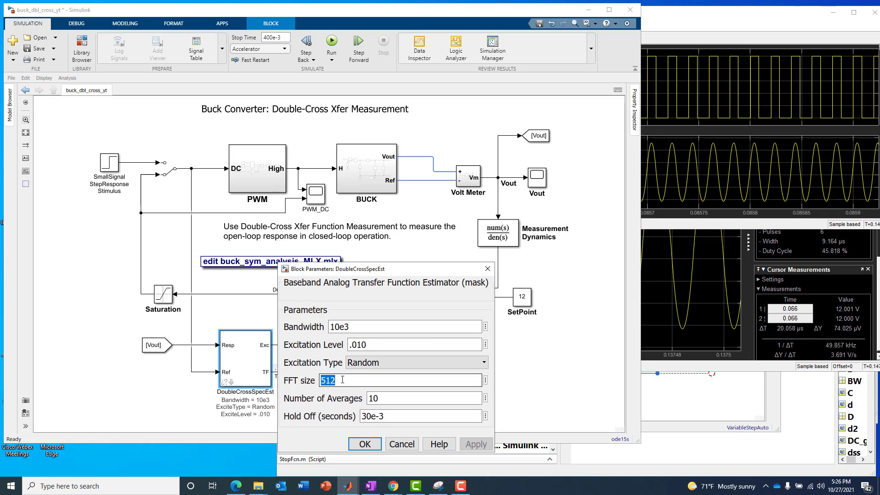
click(384, 398)
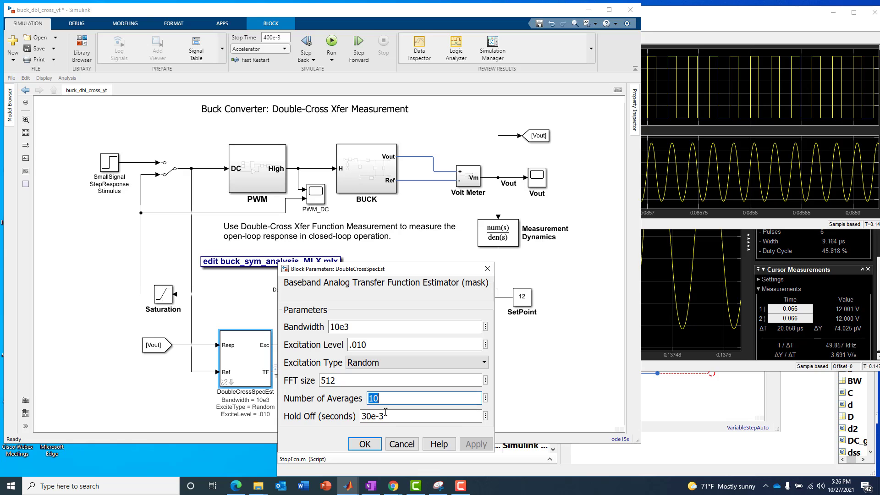
click(386, 417)
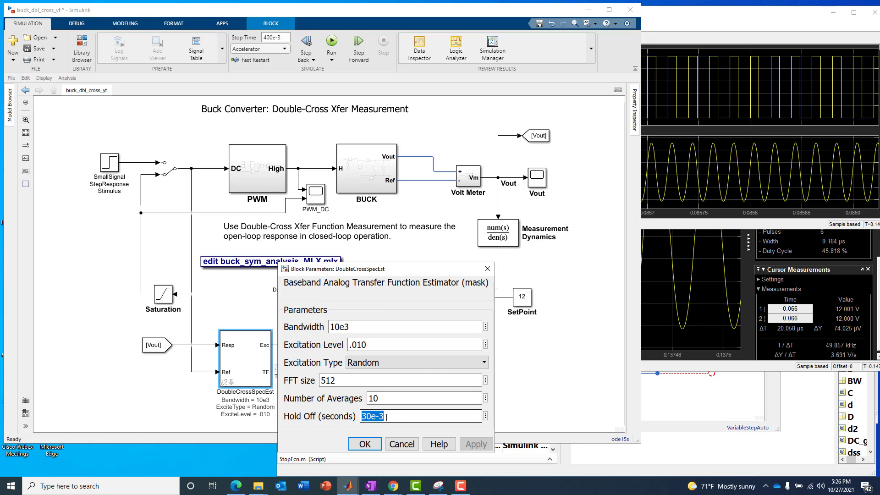
- Bring up the Vout scope and rescale its axes to examine the startup transient and the full output voltage trace
click(669, 359)
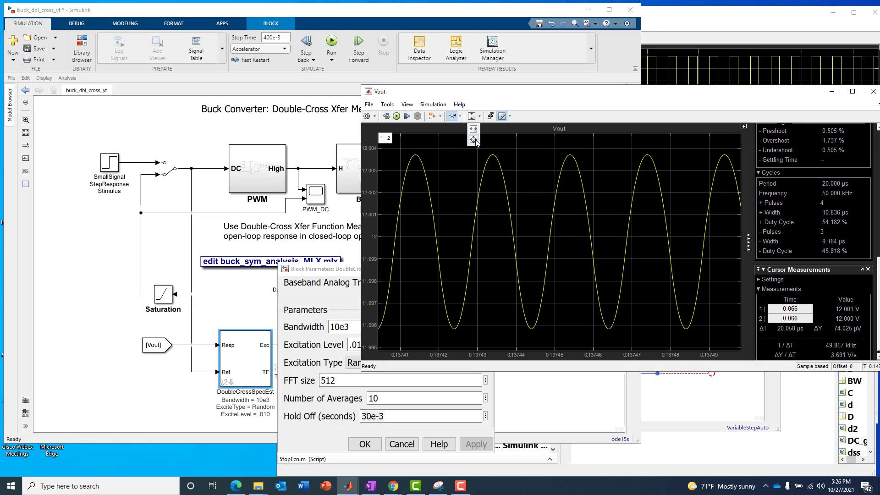
click(471, 116)
drag(383, 196, 332, 190)
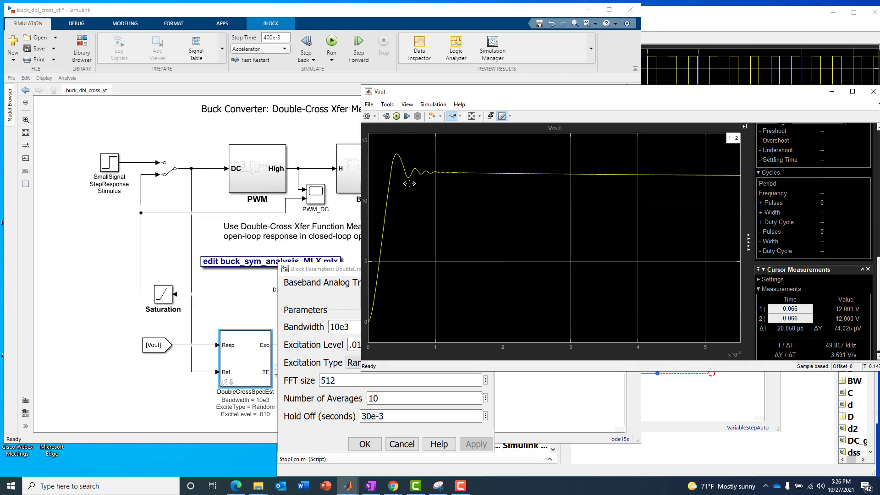
click(471, 116)
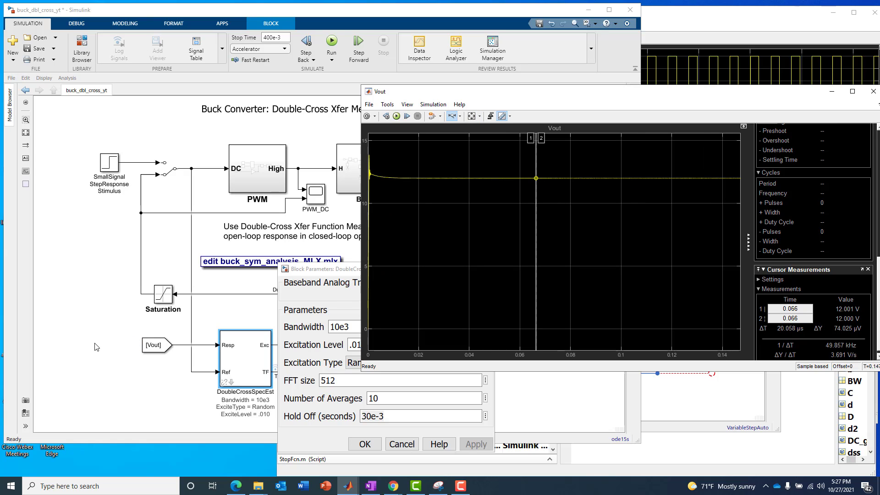
- Return to the estimator's bandwidth and FFT size, and calculate the time per average as 512/(10e3*2.56) in the MATLAB Command Window
click(260, 376)
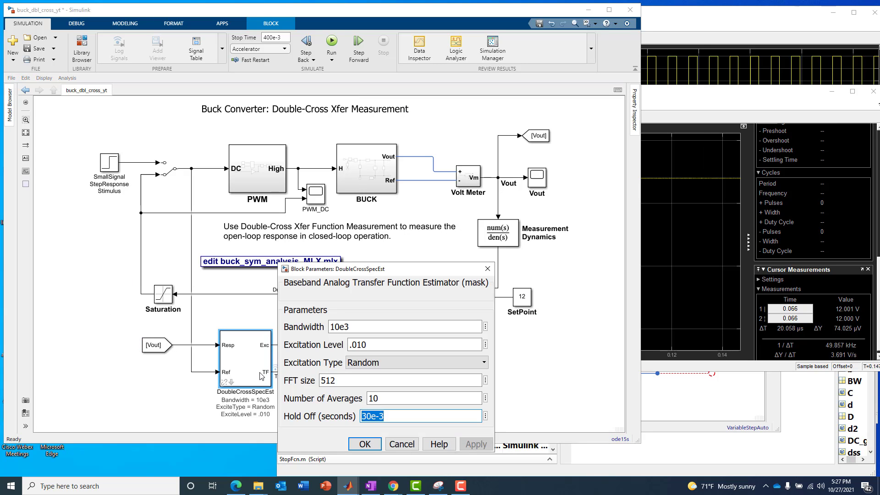
double_click(385, 326)
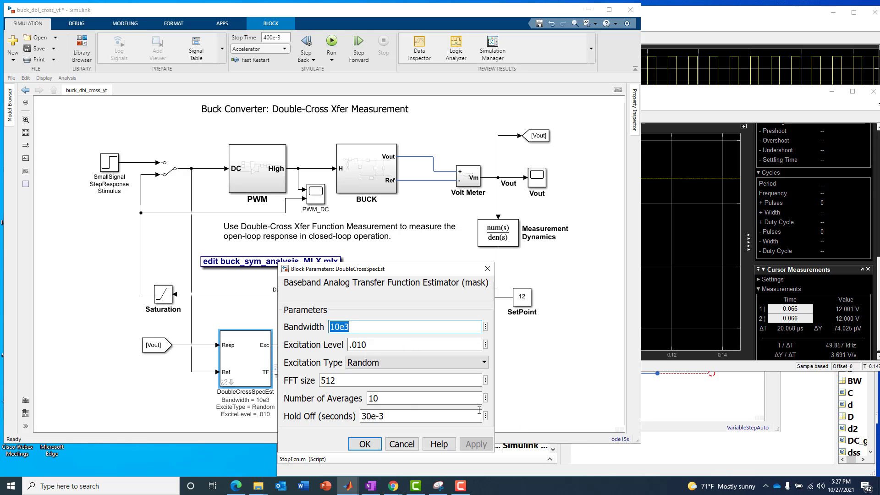
double_click(378, 381)
click(670, 454)
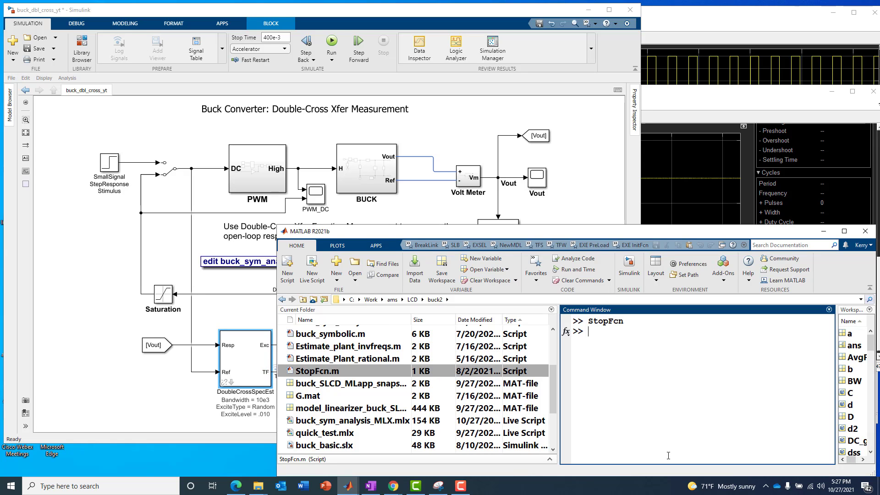
text(512/(10e3*2.56))
key(Return)
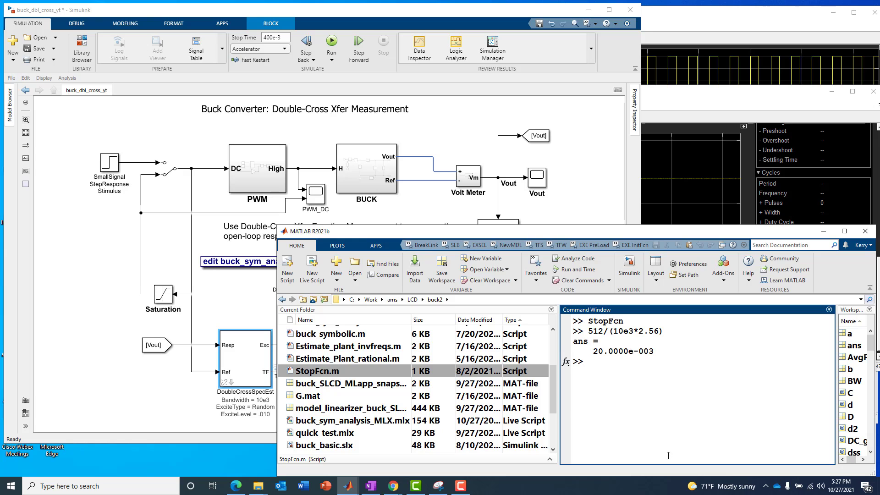
- Recalculate the total measurement time for ten averages with 10*512/(10e3*2.56)
key(Up)
text(10*)
key(Return)
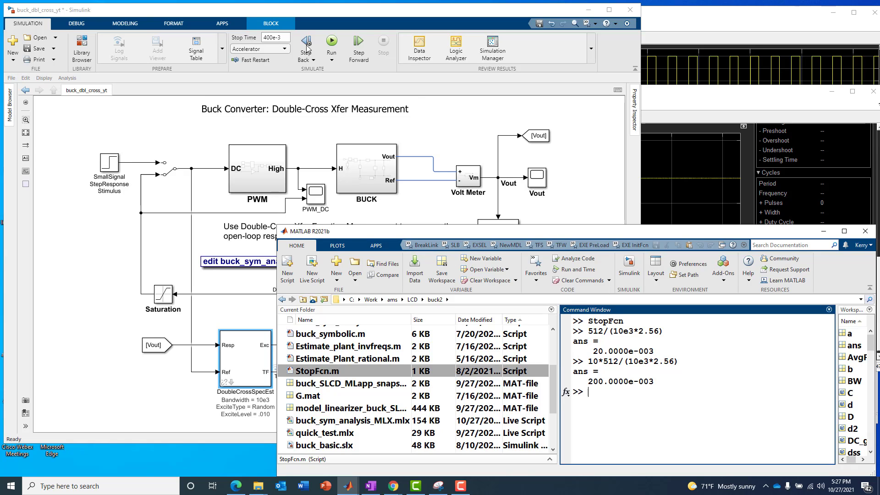
- Set the model's simulation stop time to 200e-3 and run the simulation
click(269, 12)
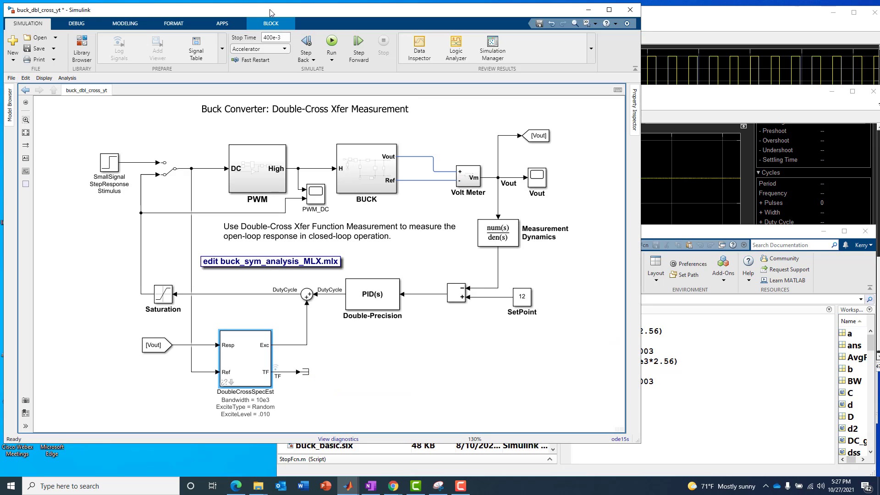
click(276, 38)
click(276, 37)
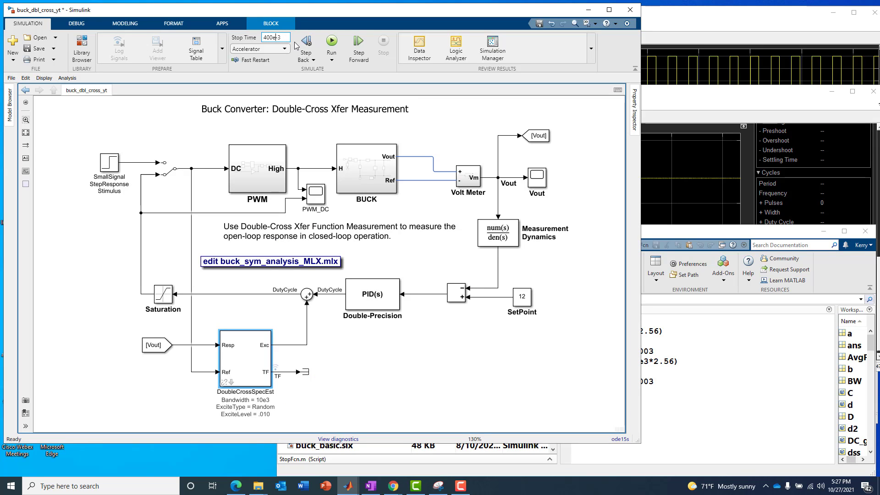
key(Home)
key(Delete)
text(2)
click(331, 41)
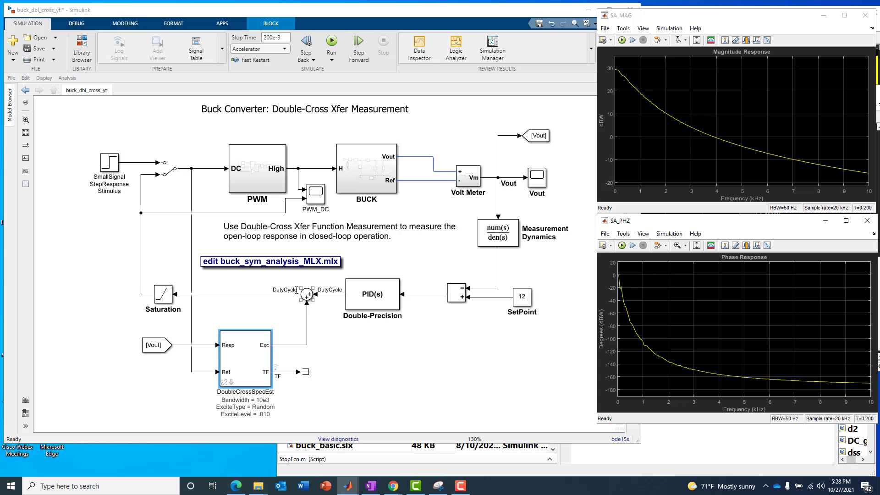
- Run the StopFcn.m script in MATLAB and place the open-loop phase response figure beside the magnitude figure
click(682, 446)
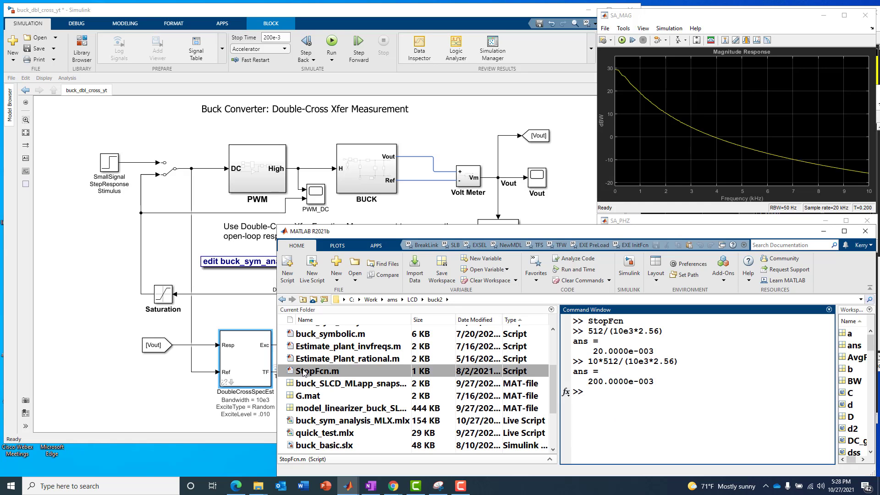
click(303, 372)
right_click(303, 372)
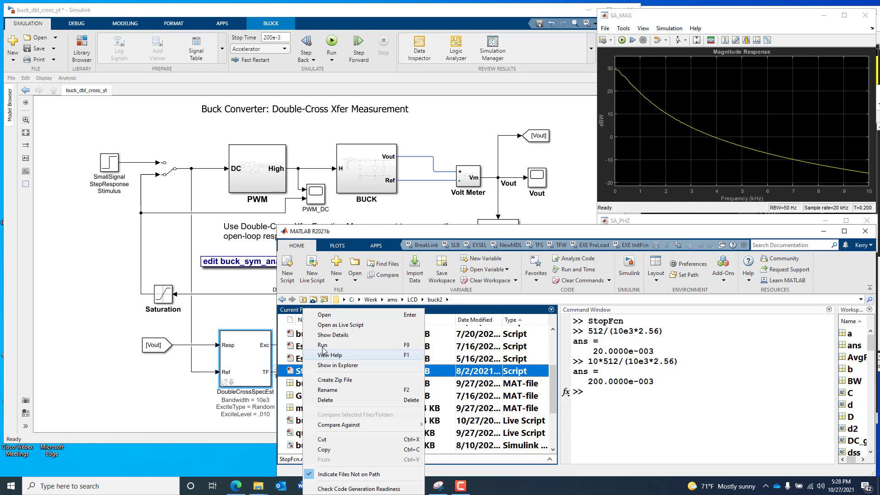
click(323, 346)
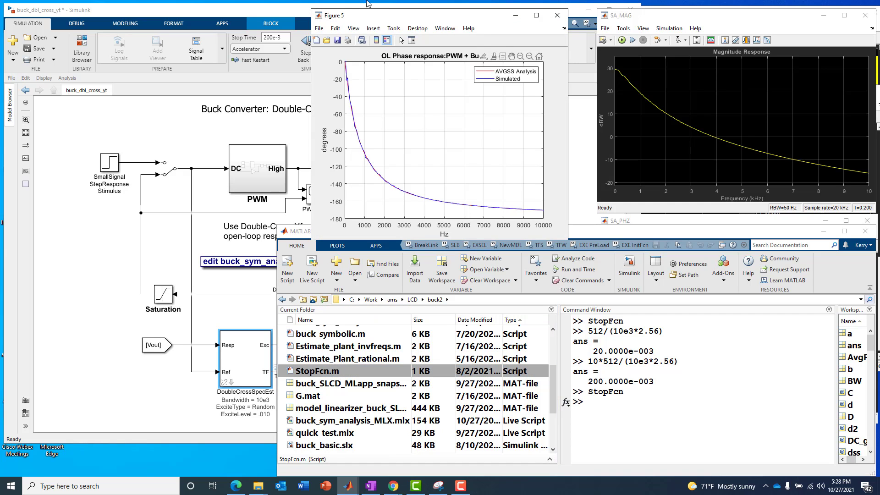
drag(372, 19, 629, 17)
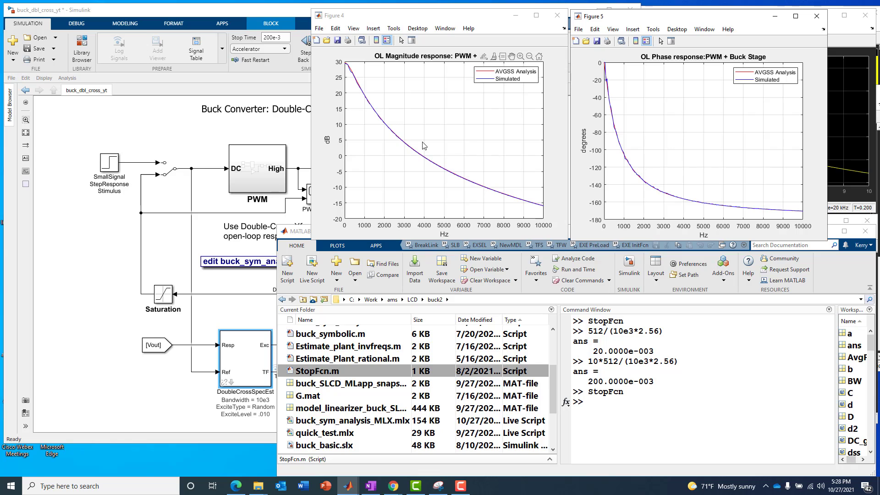
- Zoom into the open-loop magnitude and phase response plots to compare the AVGSS Analysis and Simulated curves
click(520, 58)
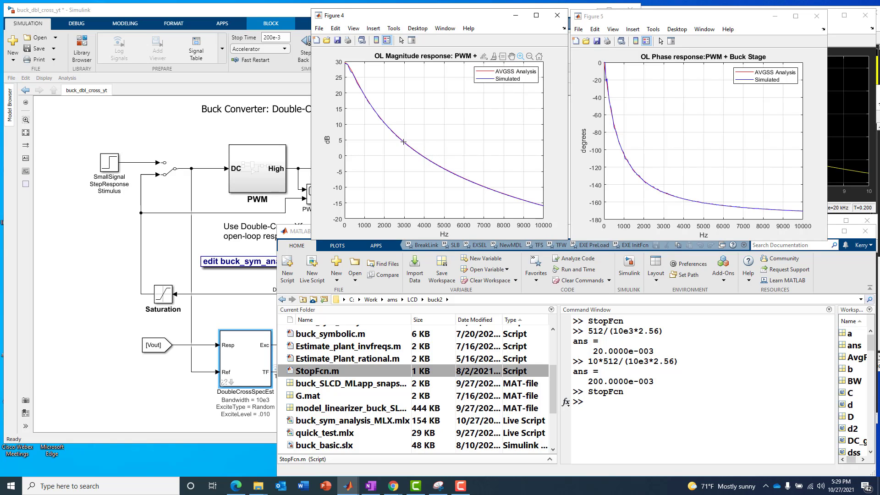
drag(378, 115, 413, 157)
drag(385, 86, 463, 162)
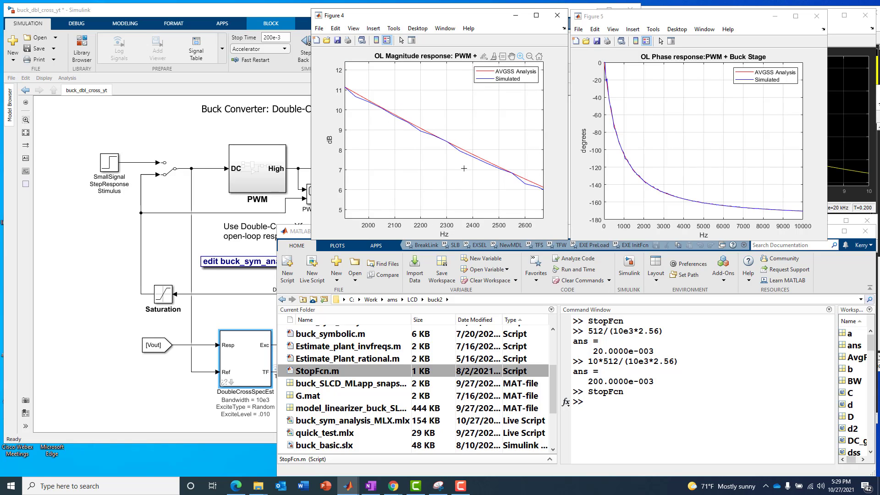
mouse_move(643, 130)
click(780, 58)
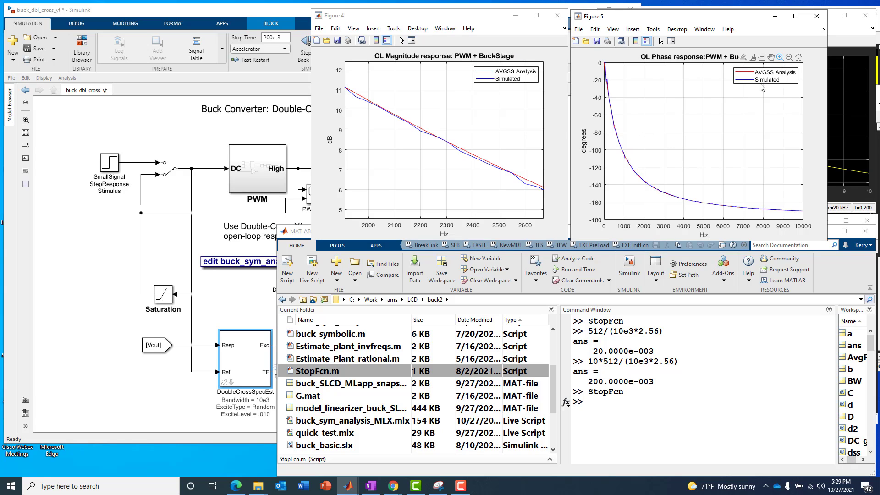
drag(629, 154, 682, 215)
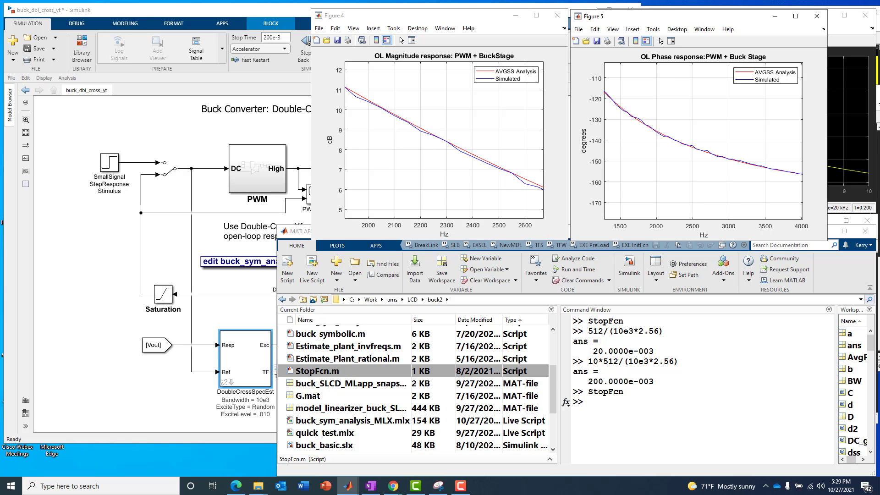
- Switch to the buck power stages PDF in Chrome, review the small-signal transfer function and averaged PWM switch model, and minimise the browser
key(alt+Tab)
drag(0, 62, 360, 9)
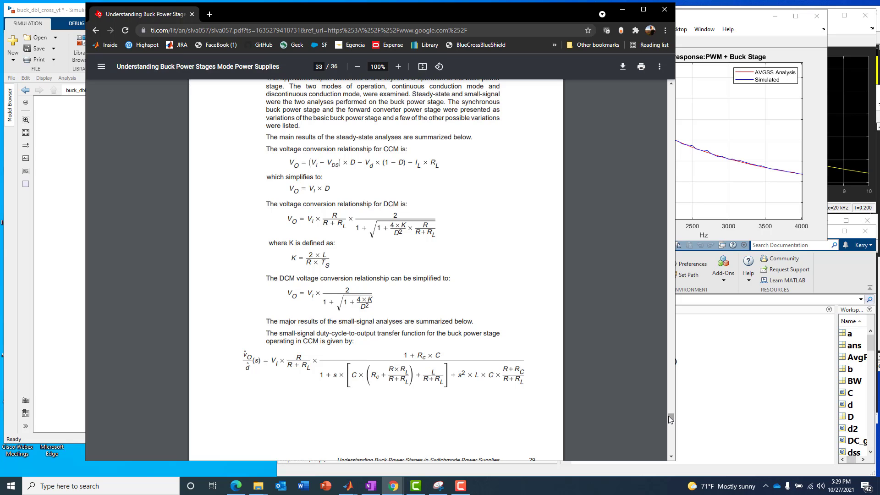
drag(671, 408, 639, 261)
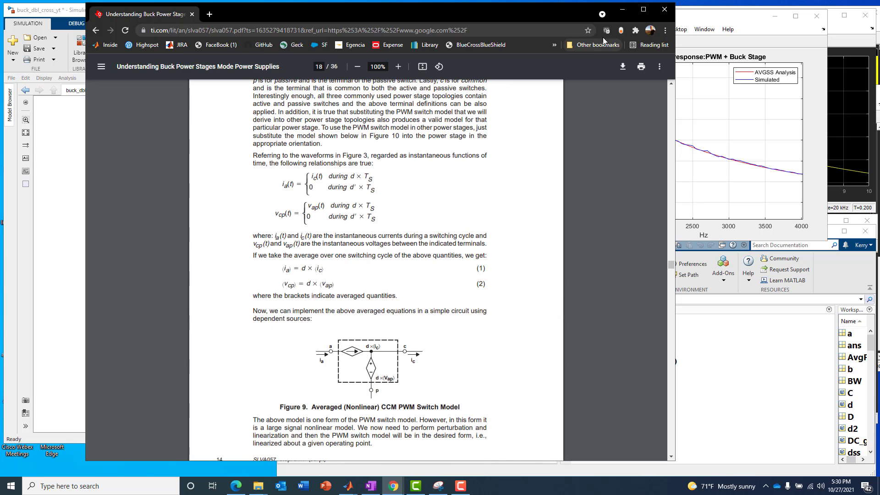
click(621, 10)
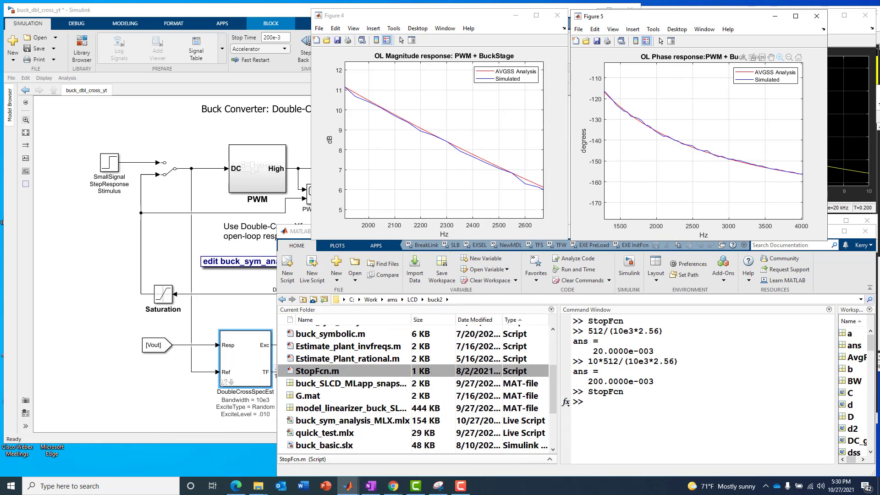
- Bring the buck_dbl_cross_yt model back to the front and deselect the estimator block
click(80, 136)
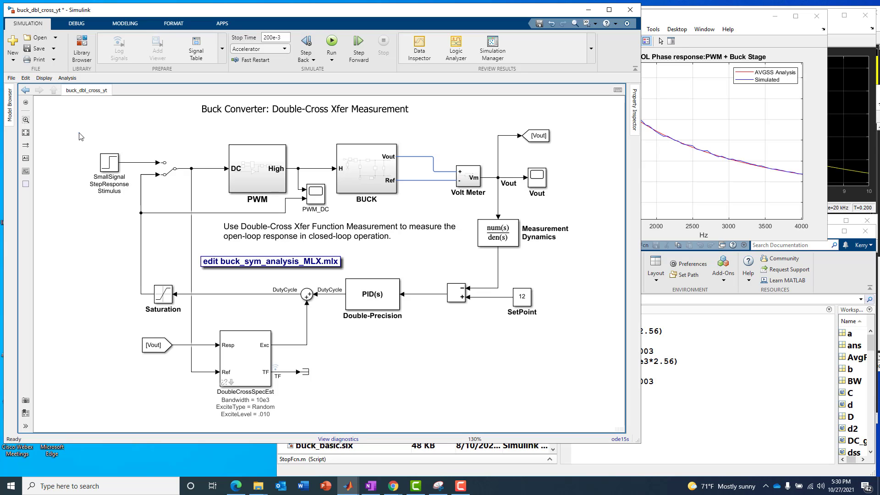
click(337, 119)
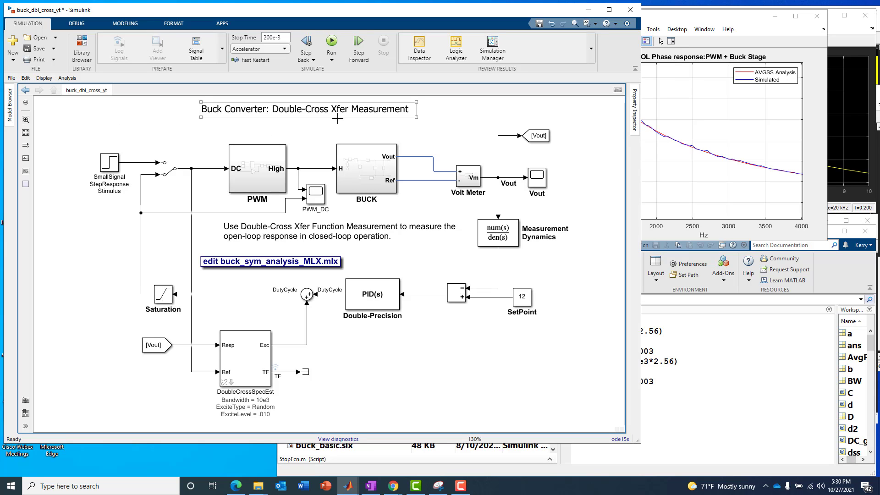
click(340, 127)
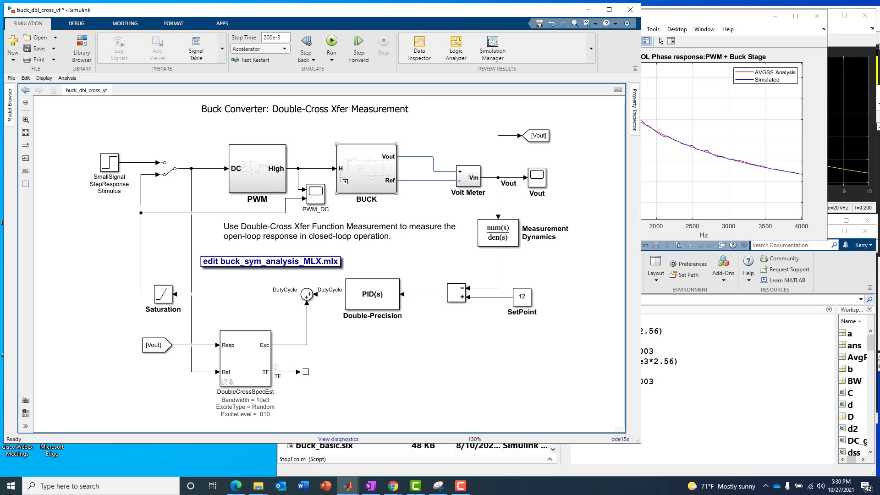